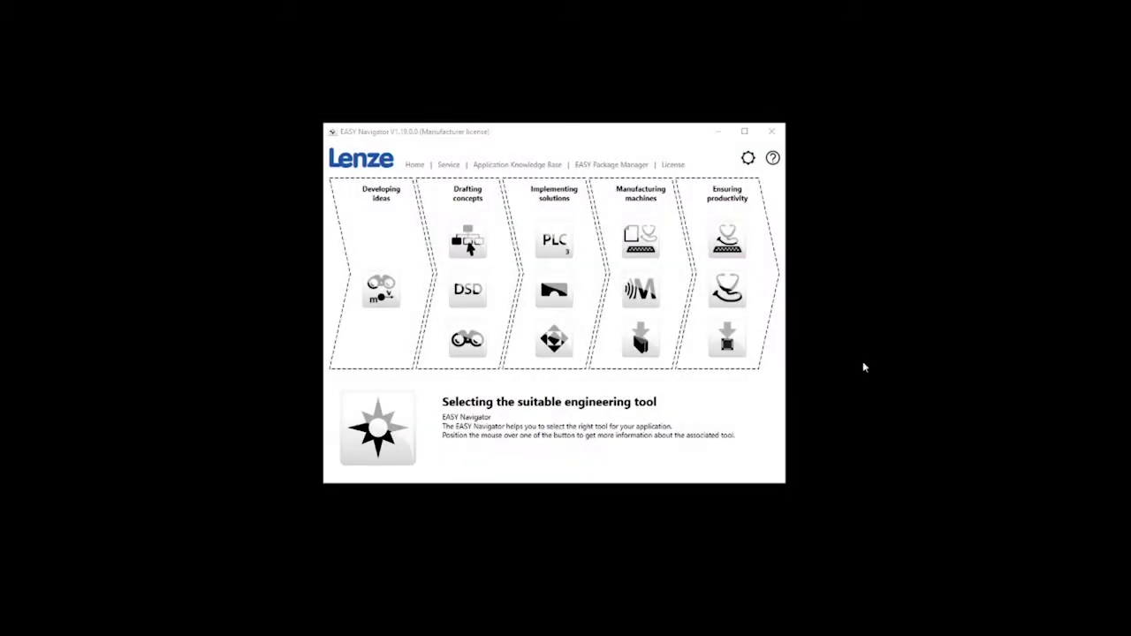
# Step: Launch EASY Starter V1.18.1.0 SP1 from Manufacturing machines in EASY Navigator
pyautogui.moveTo(644, 246)
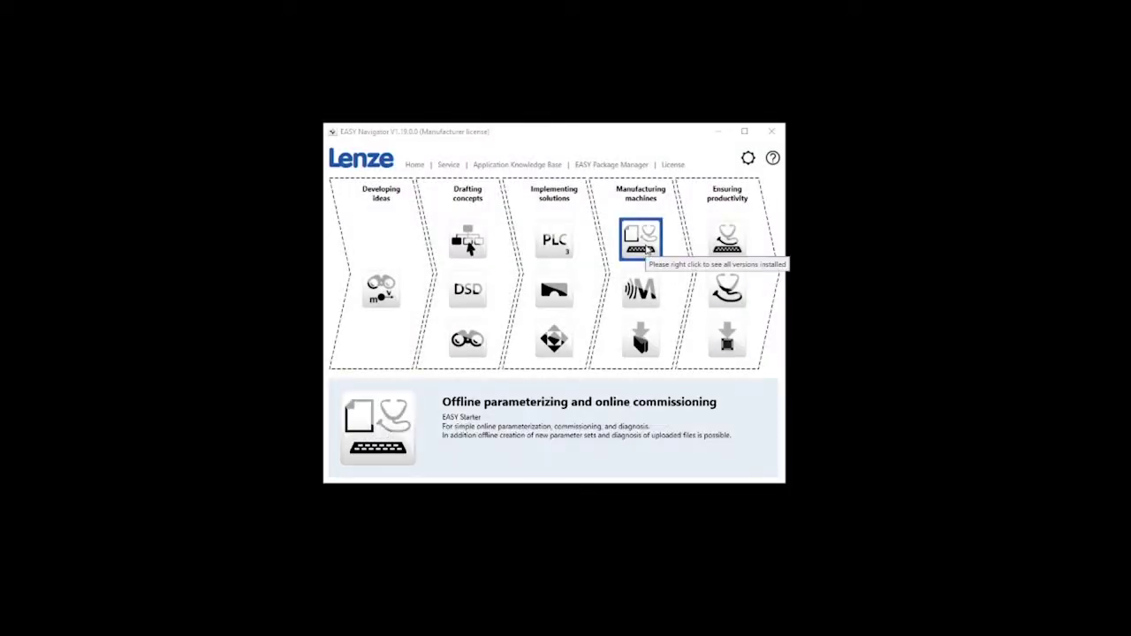
pyautogui.click(646, 249)
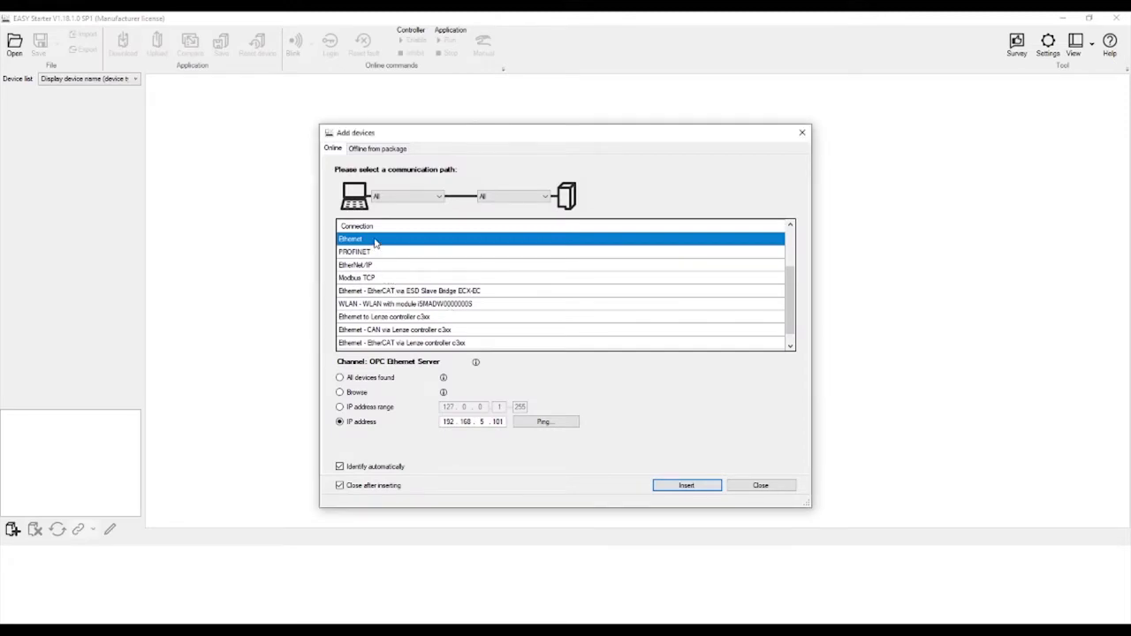
# Step: Ping the i950 drive at 192.168.5.101, insert it online, and show its parameter list
pyautogui.click(546, 422)
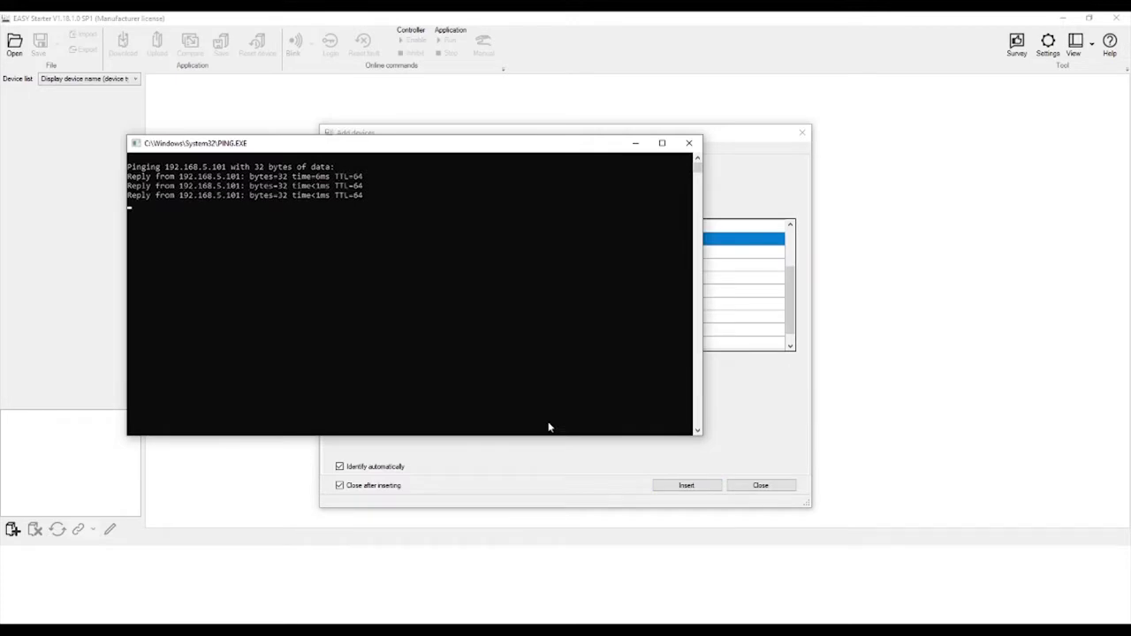
pyautogui.click(678, 487)
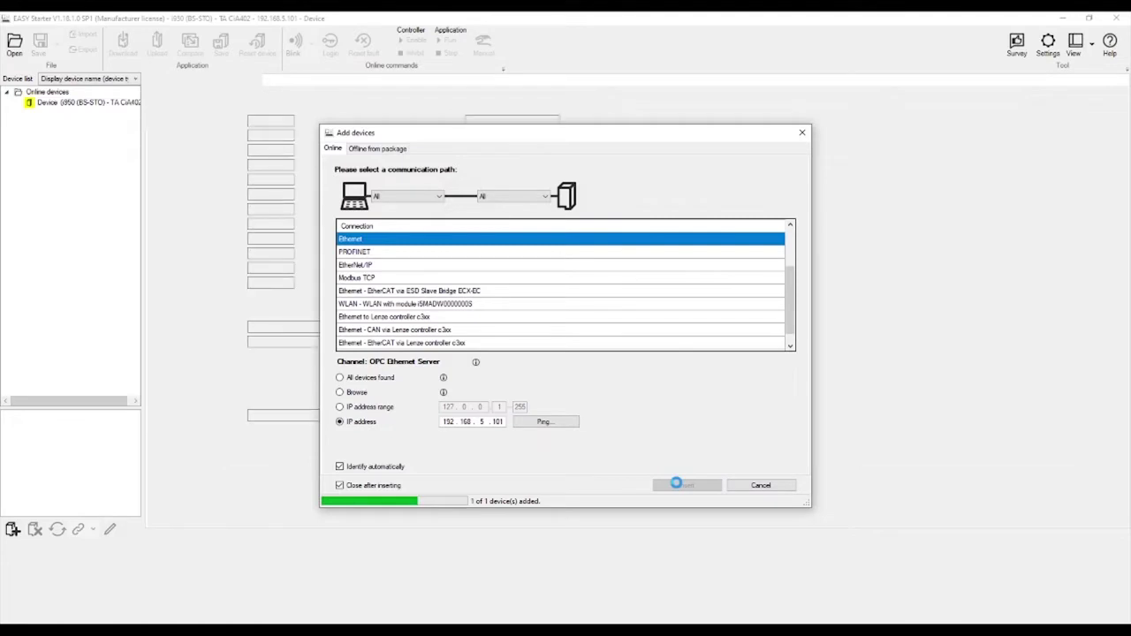
pyautogui.click(231, 80)
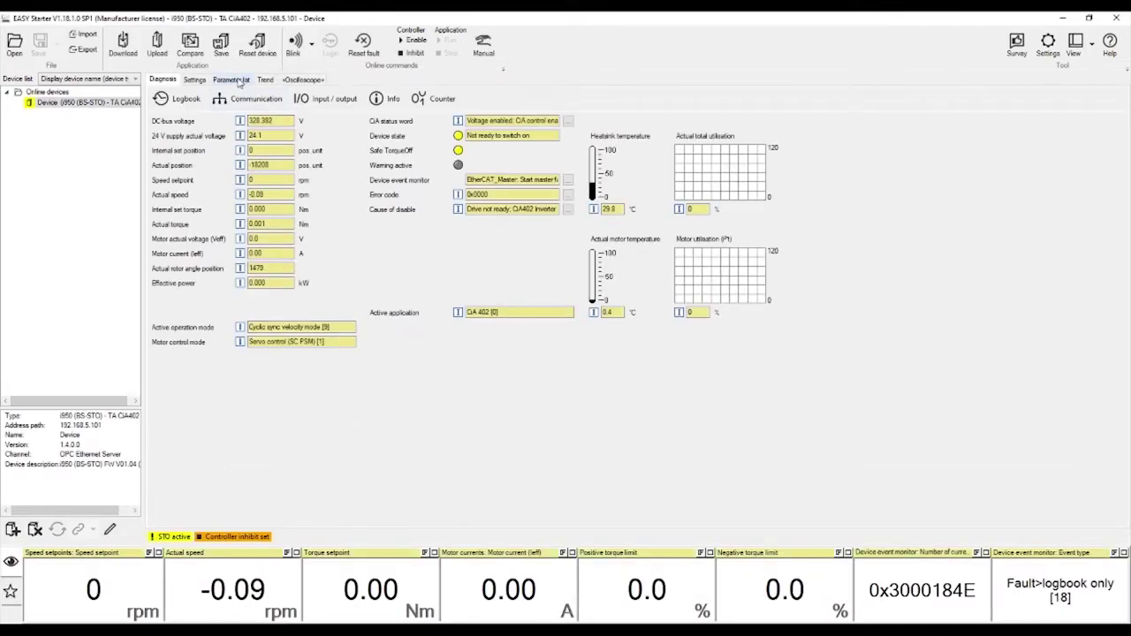
# Step: Set parameter 0x4000 Application selection to TA Speed Control [10]
pyautogui.click(371, 99)
pyautogui.write('400')
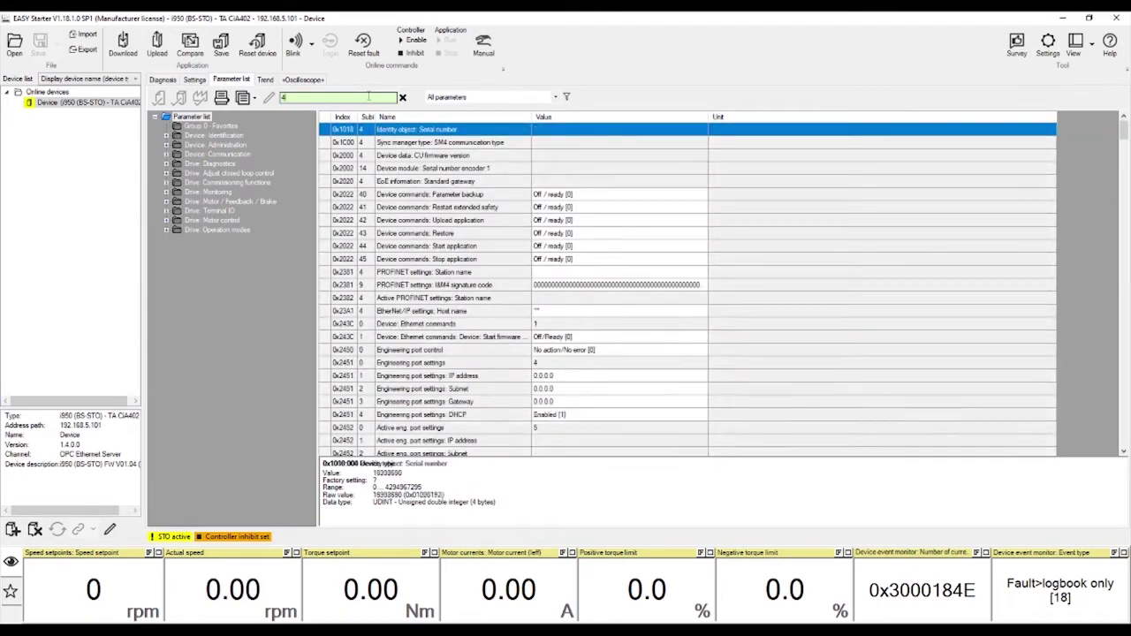
pyautogui.write('0')
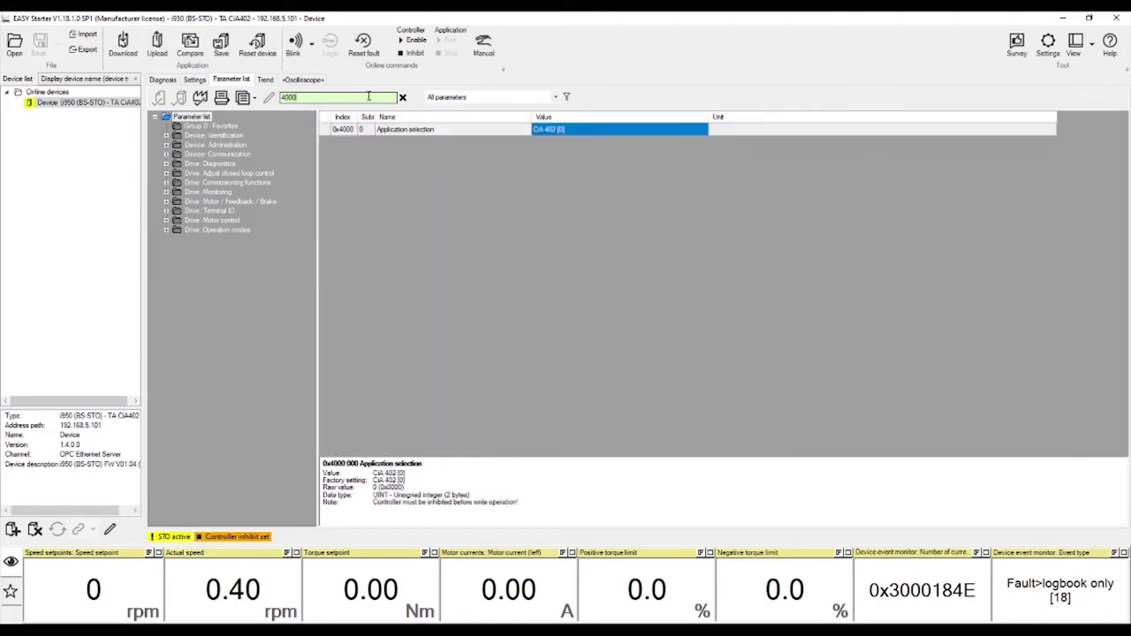
pyautogui.click(569, 131)
pyautogui.click(569, 132)
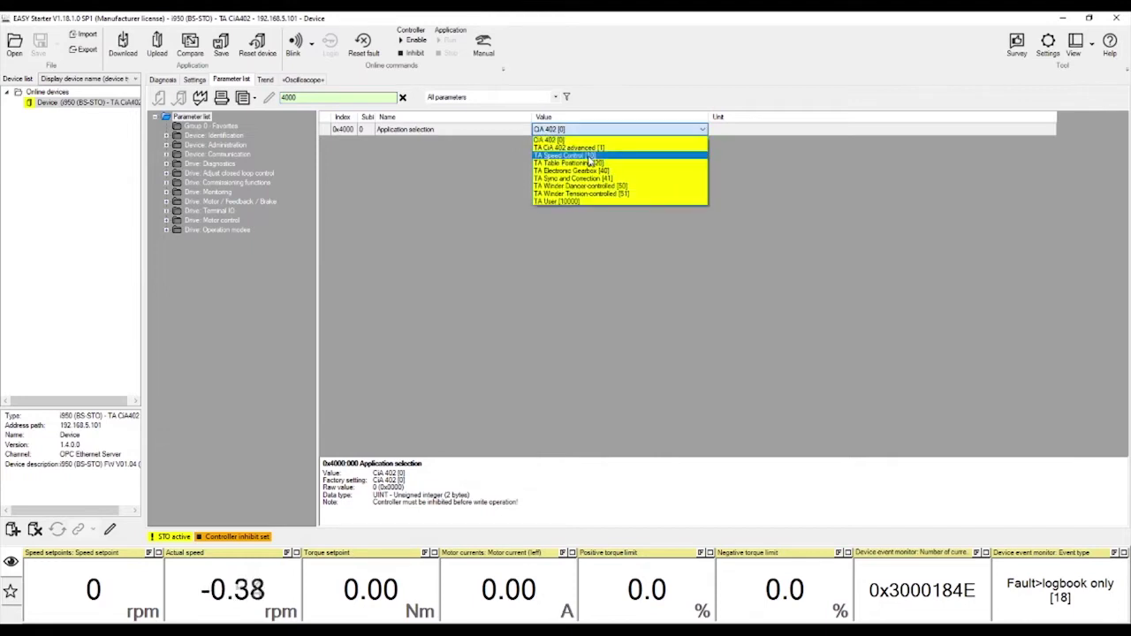
pyautogui.click(587, 156)
# Step: Save the parameter set on the drive and remove the device from the project
pyautogui.click(221, 44)
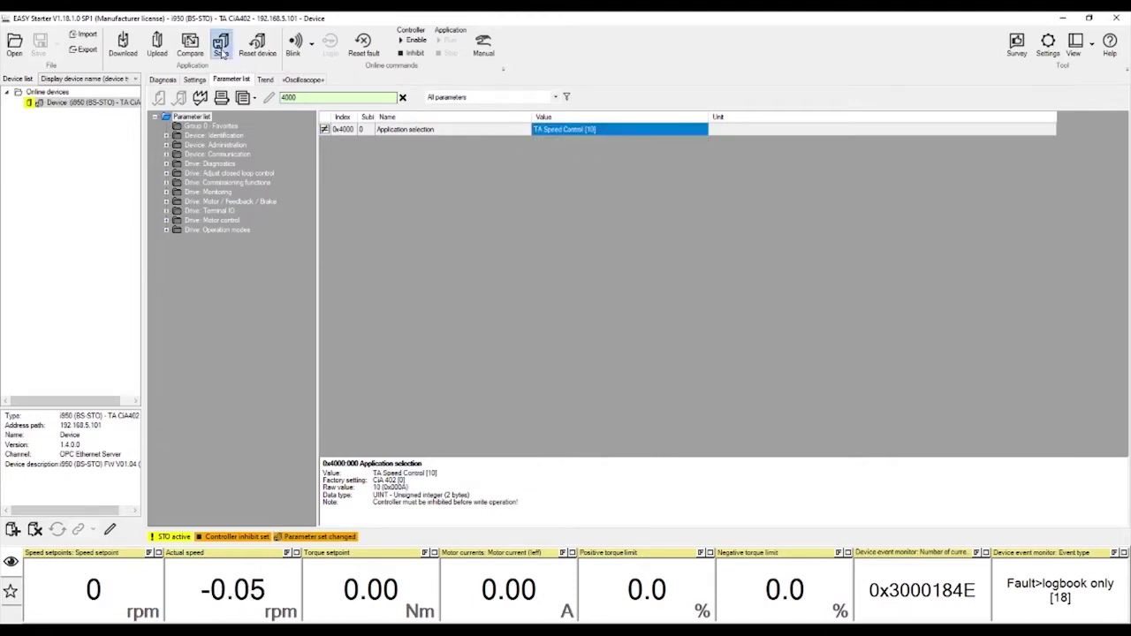
pyautogui.click(681, 416)
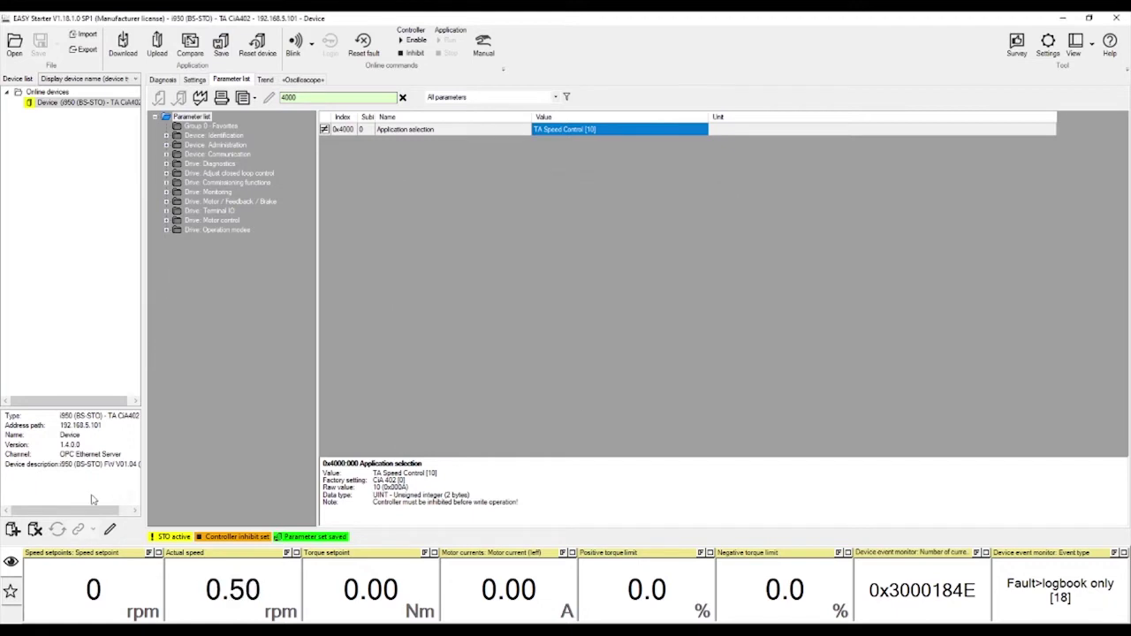
pyautogui.click(36, 529)
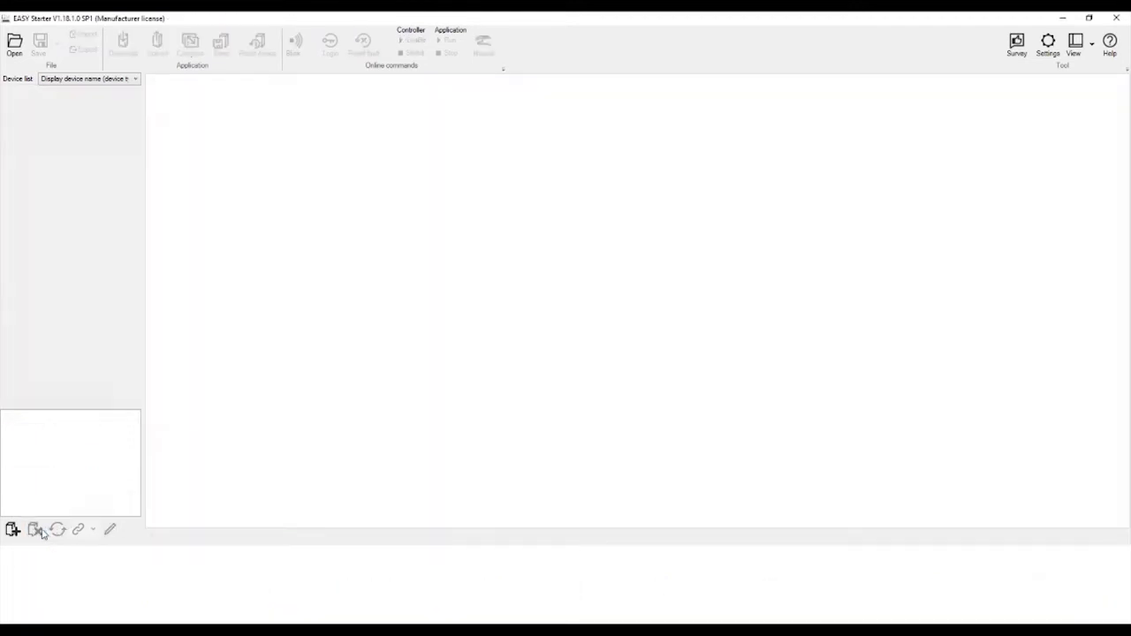
# Step: Re-add the i950 drive at 192.168.5.101, now running TA Speed Control [10], and view its Settings
pyautogui.click(12, 529)
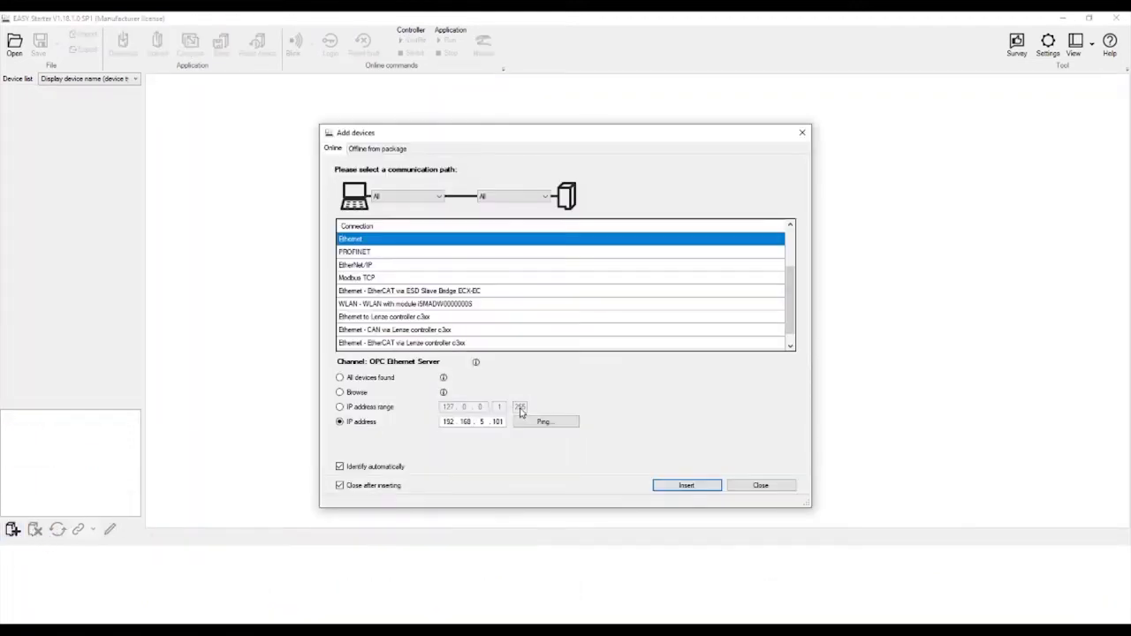
pyautogui.click(673, 483)
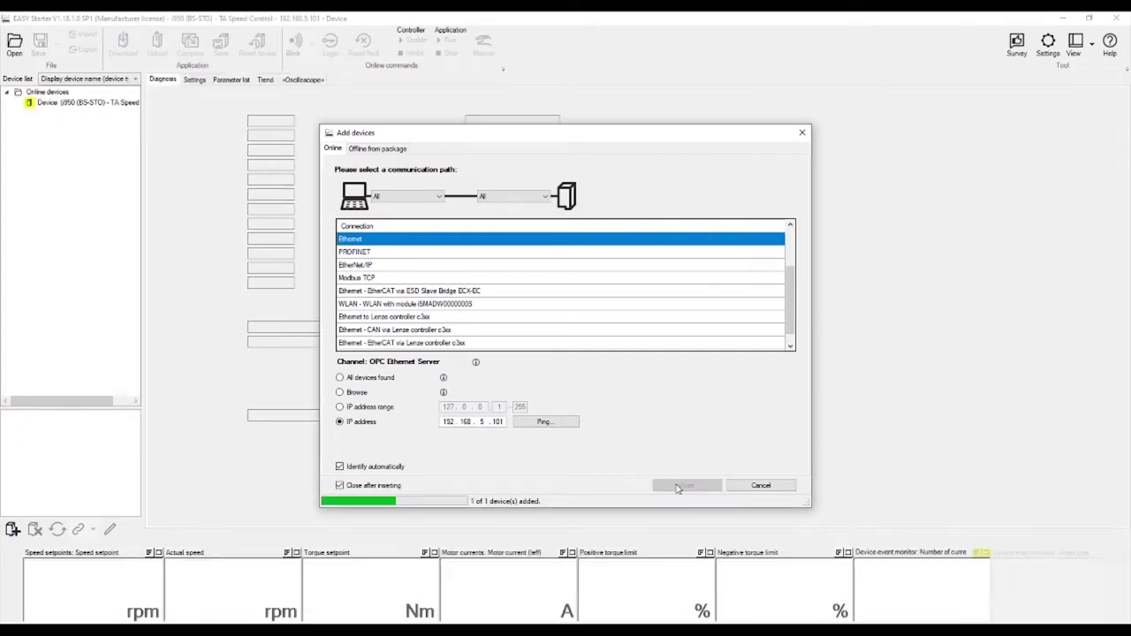
pyautogui.click(194, 80)
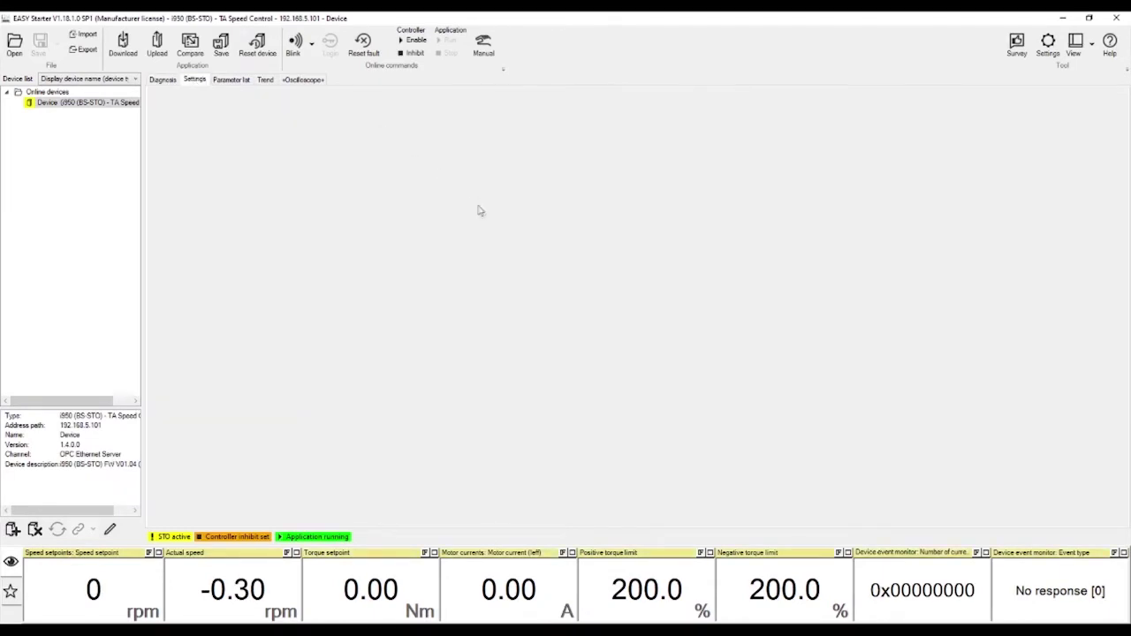
# Step: Show the Basic setup Motor page listing motor MCS06C41, 0.25 kW, 4050 rpm, 1.300 A
pyautogui.click(404, 149)
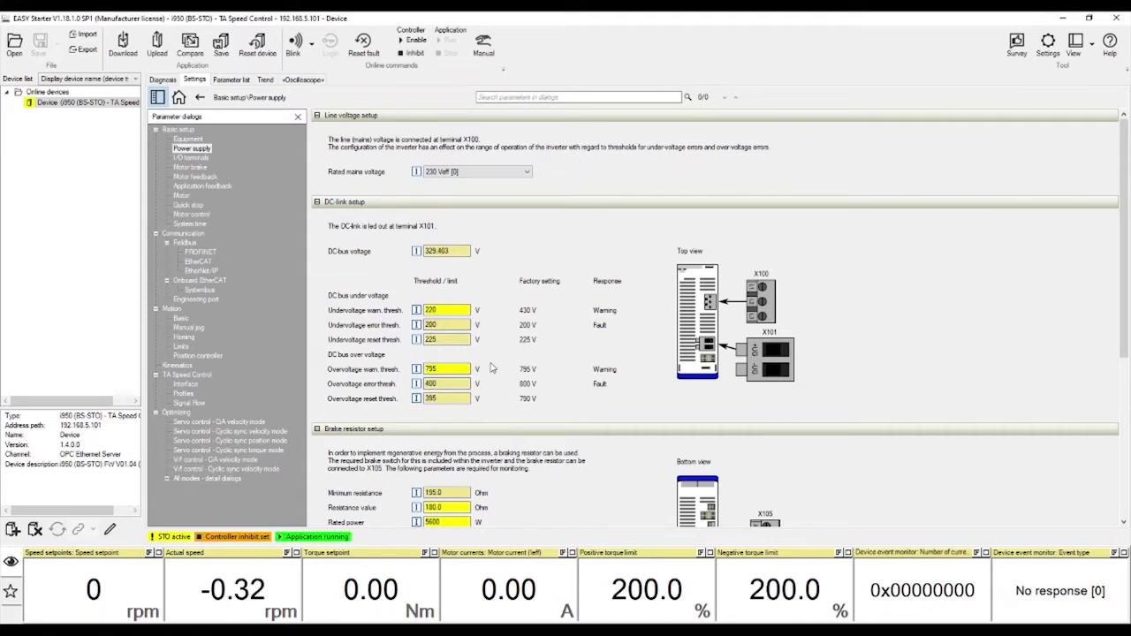
pyautogui.click(180, 99)
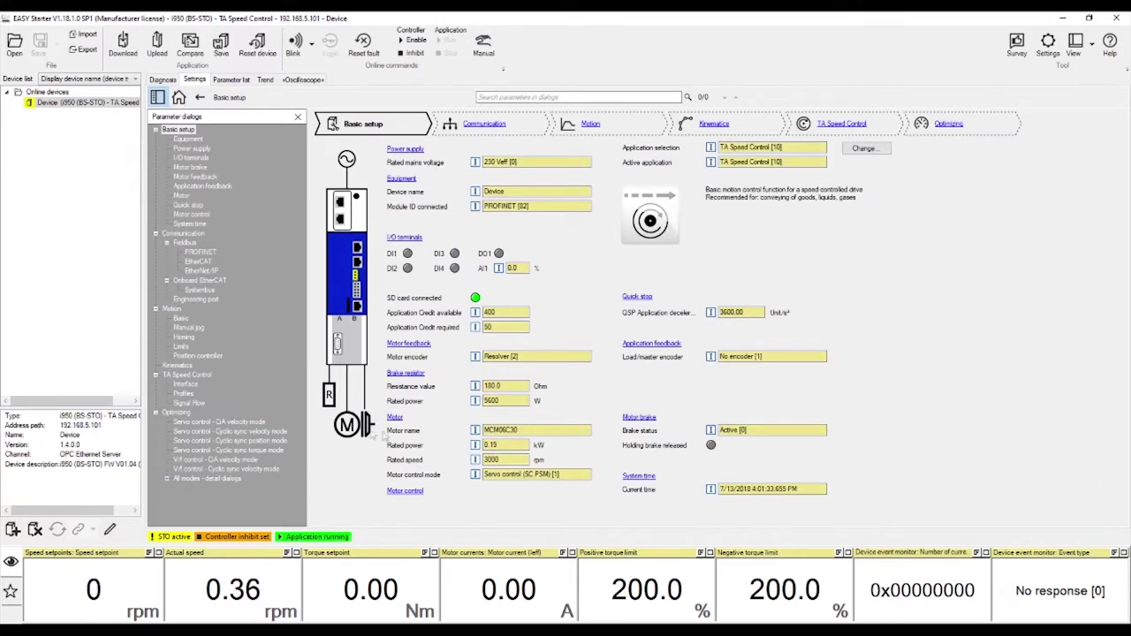
pyautogui.click(397, 421)
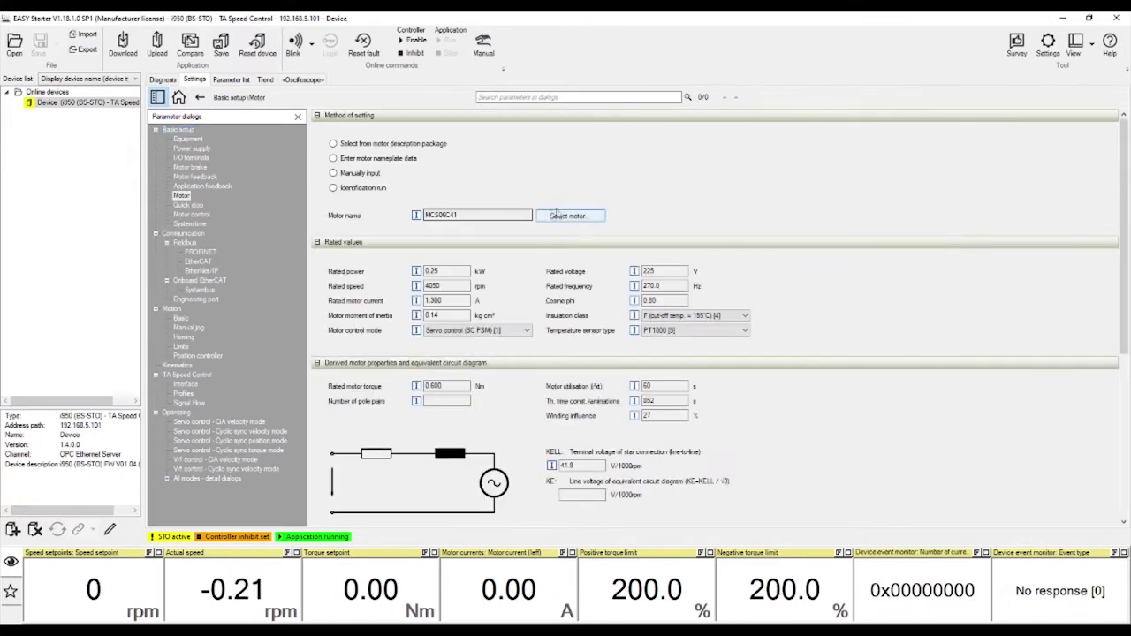
# Step: Find catalogue motor MCM06C30 by C86 value 1742 and set its thermal sensor to PT1000
pyautogui.click(564, 215)
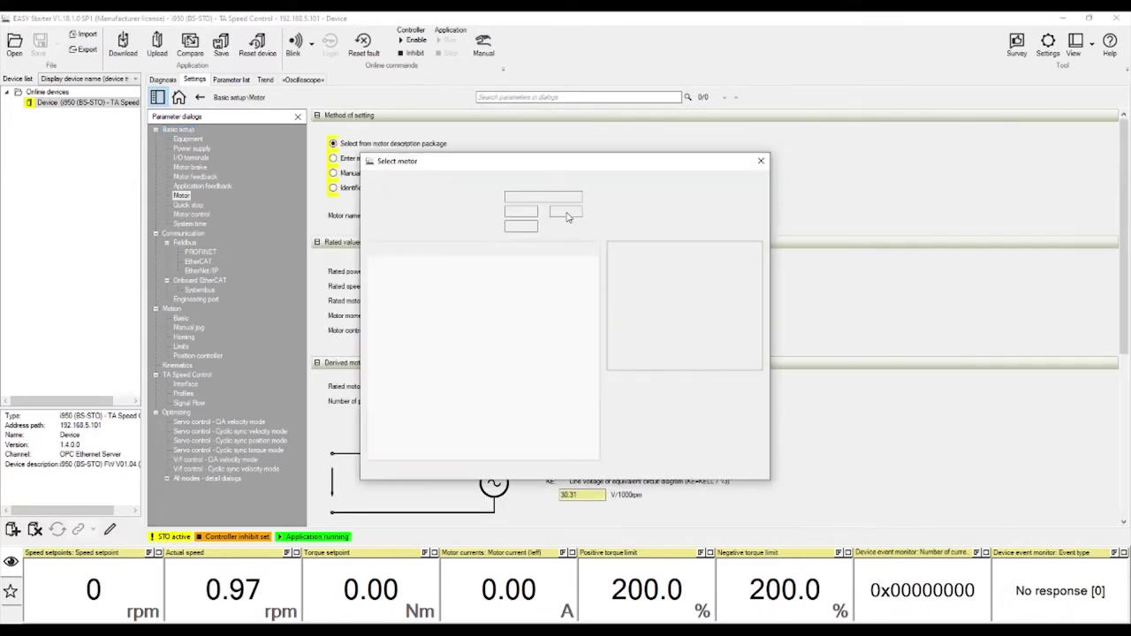
pyautogui.click(517, 227)
pyautogui.write('1')
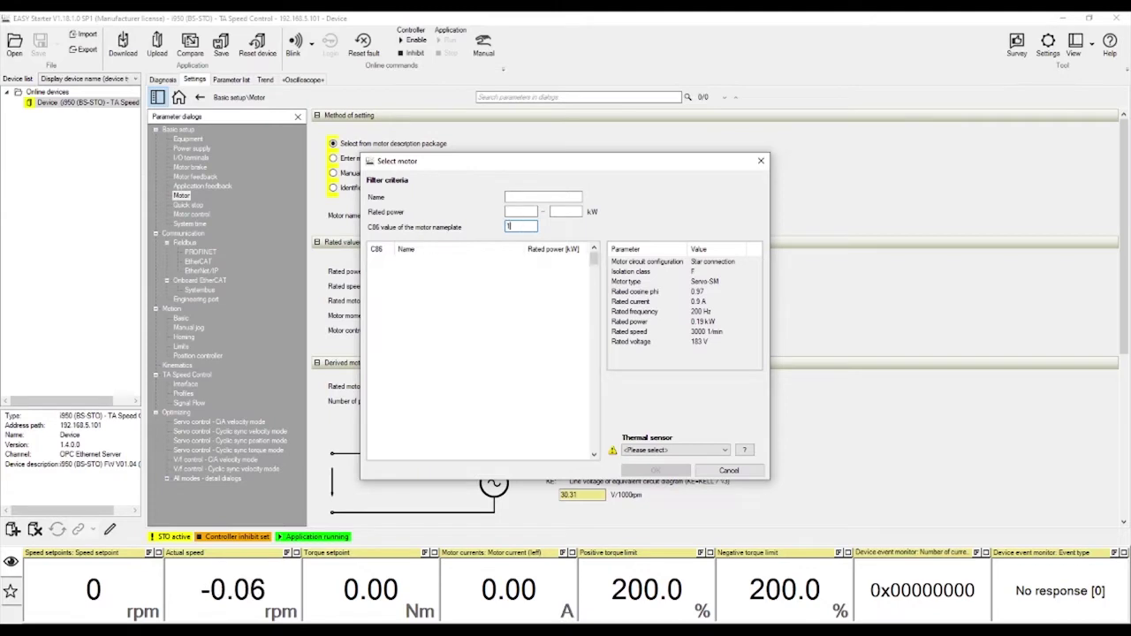
pyautogui.write('742')
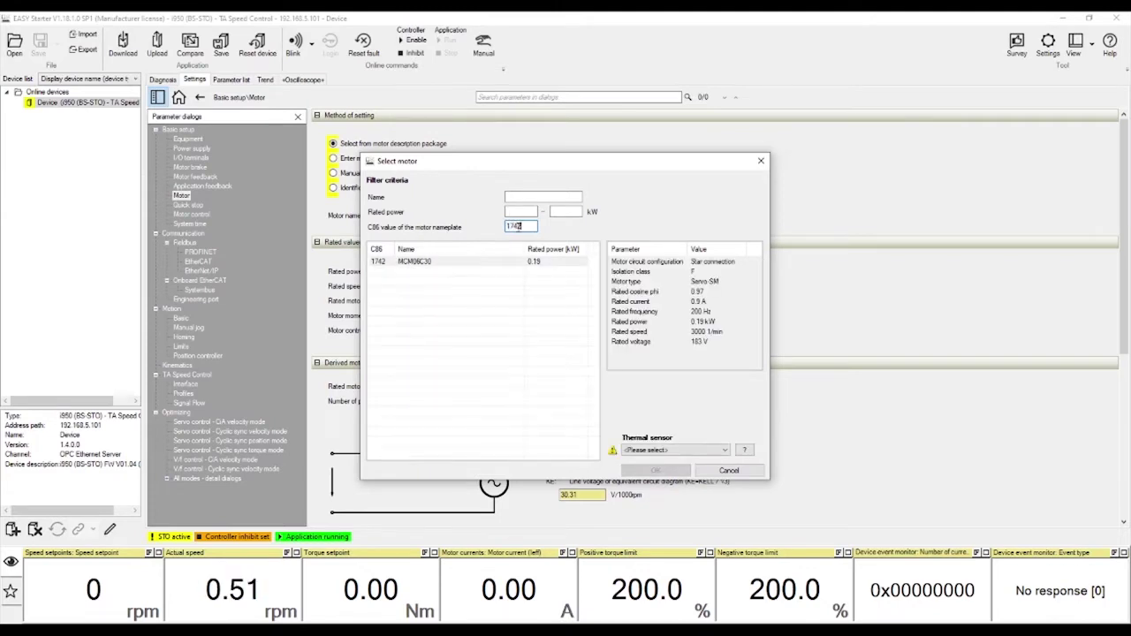
pyautogui.click(495, 263)
pyautogui.click(661, 452)
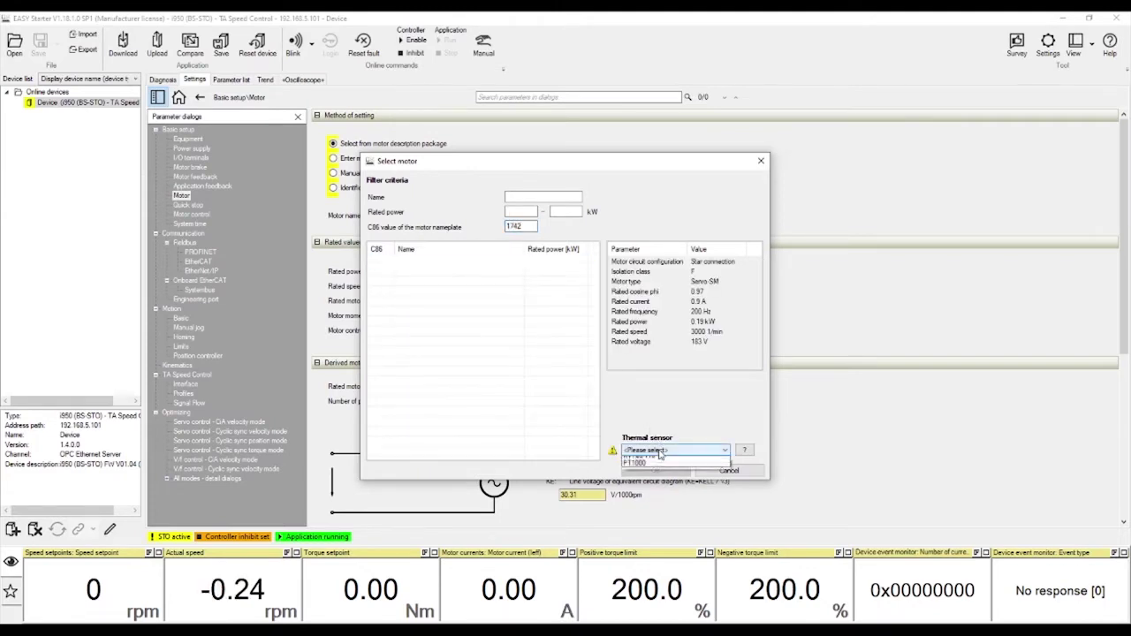
pyautogui.click(650, 467)
# Step: Apply the motor to the drive and go to the Communication settings page
pyautogui.click(652, 471)
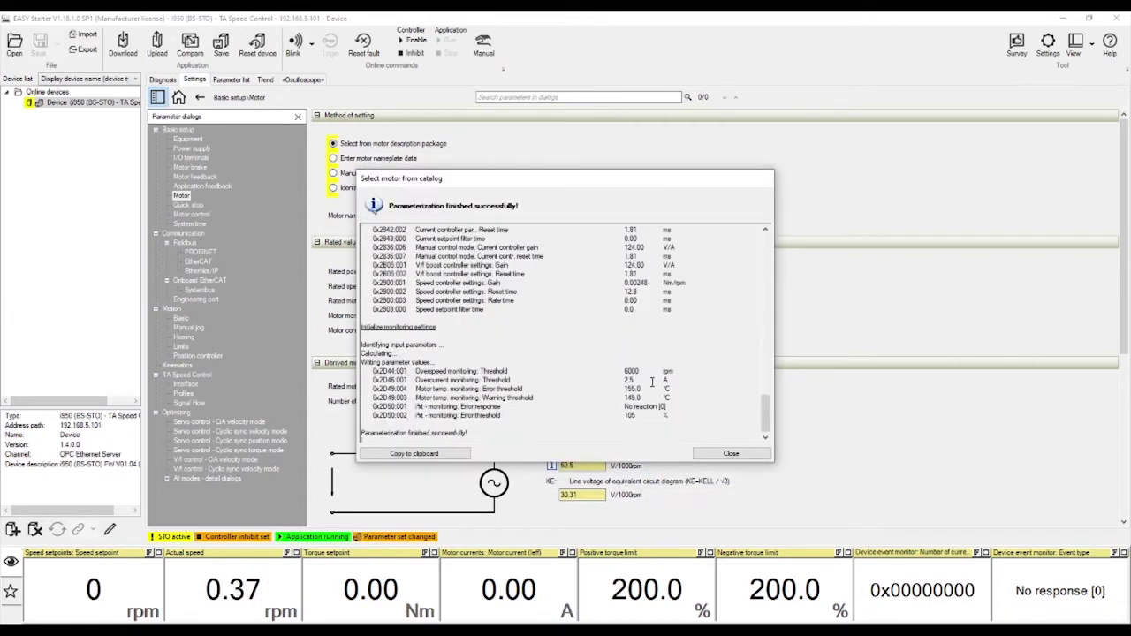
pyautogui.click(731, 453)
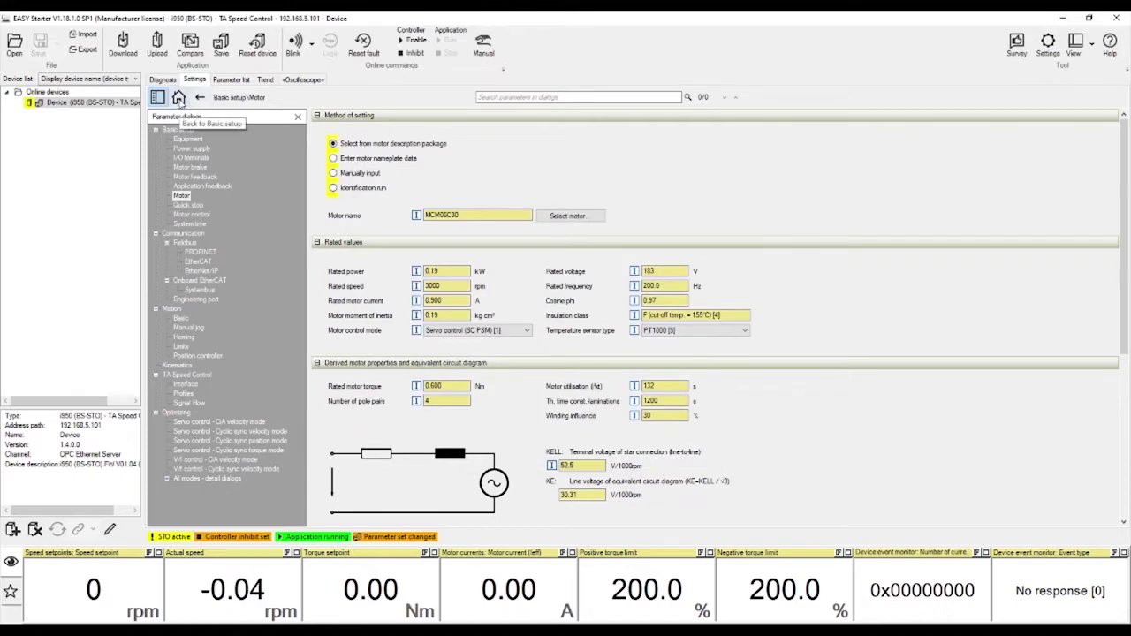
pyautogui.click(179, 98)
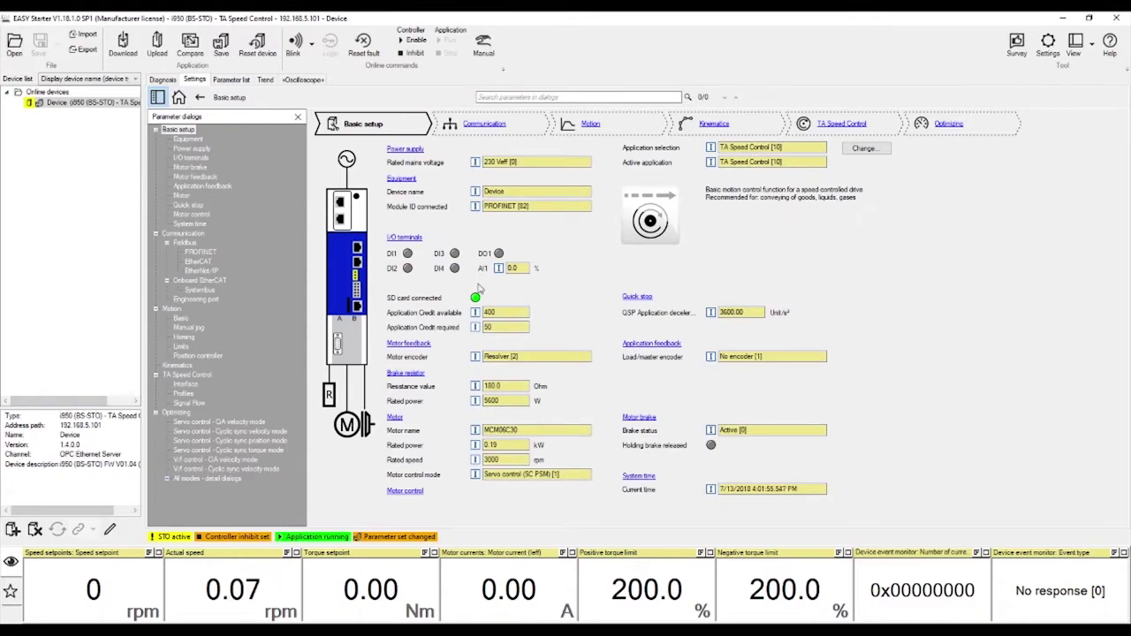
pyautogui.click(484, 126)
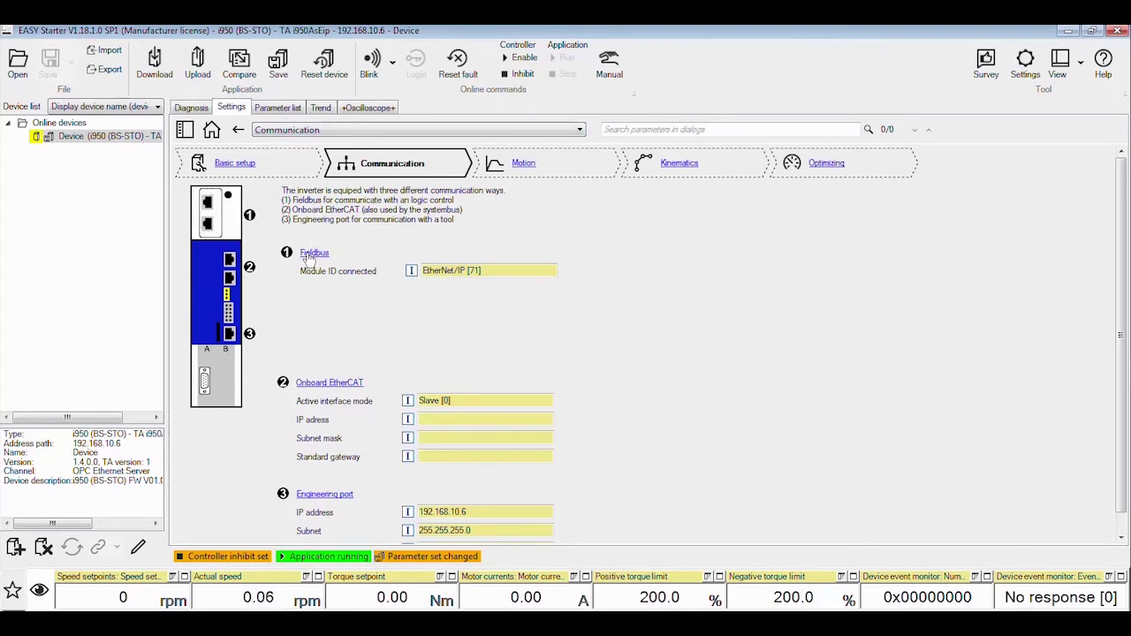
# Step: Keep EtherNet/IP at Stored IP [0] and restart with 192.168.5.51, 255.255.255.0, gateway 0.0.0.0
pyautogui.click(313, 253)
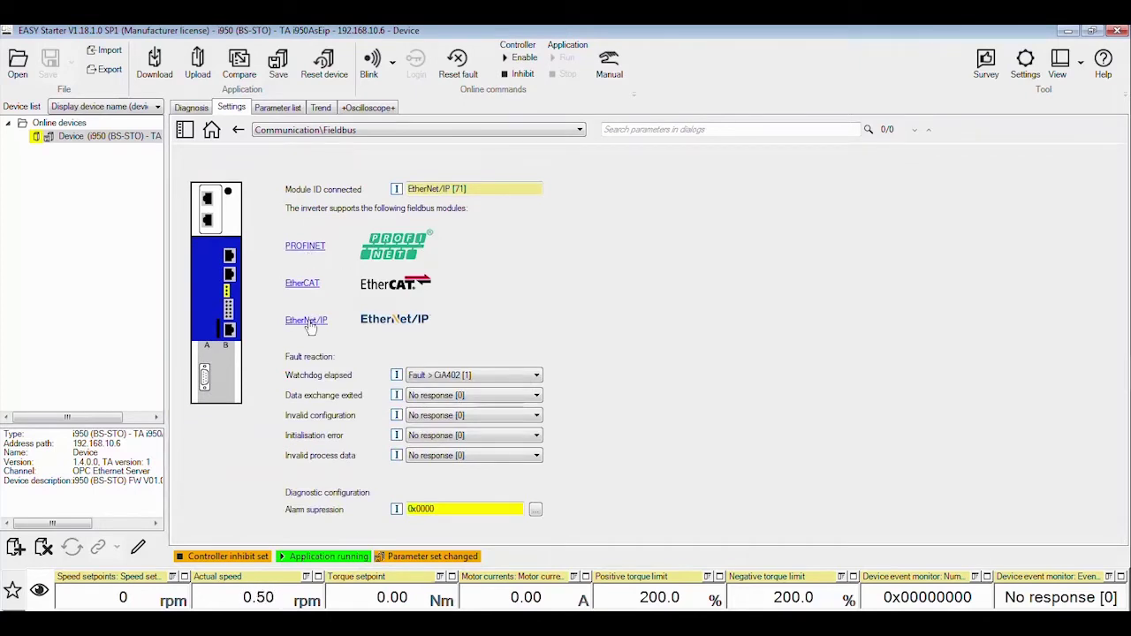
pyautogui.click(309, 323)
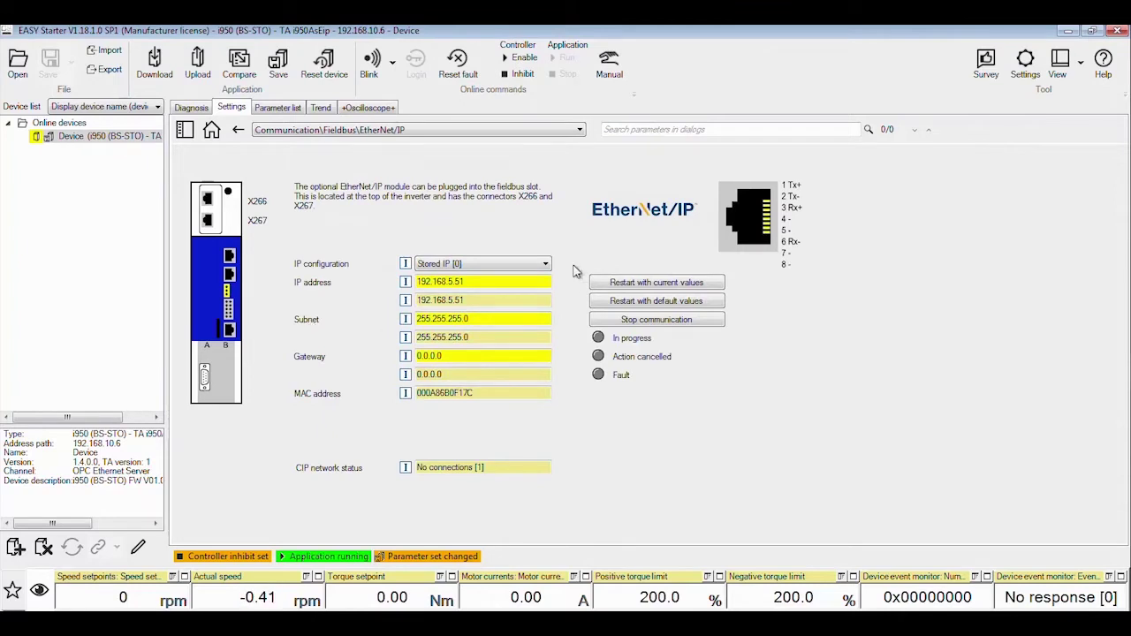
pyautogui.click(501, 265)
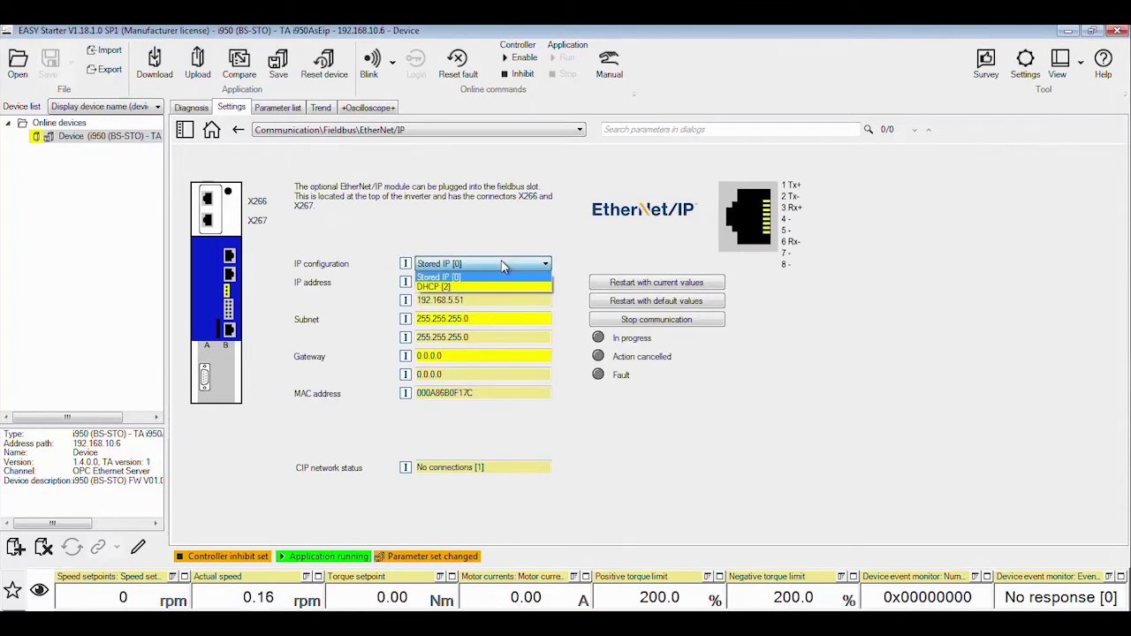
pyautogui.click(492, 277)
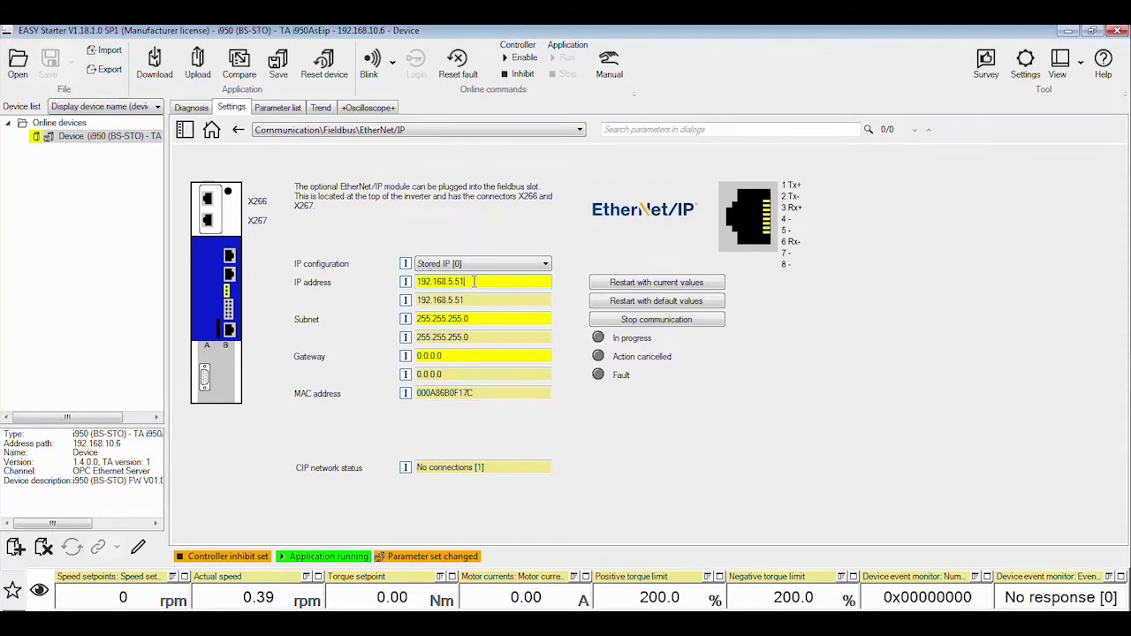
pyautogui.click(477, 316)
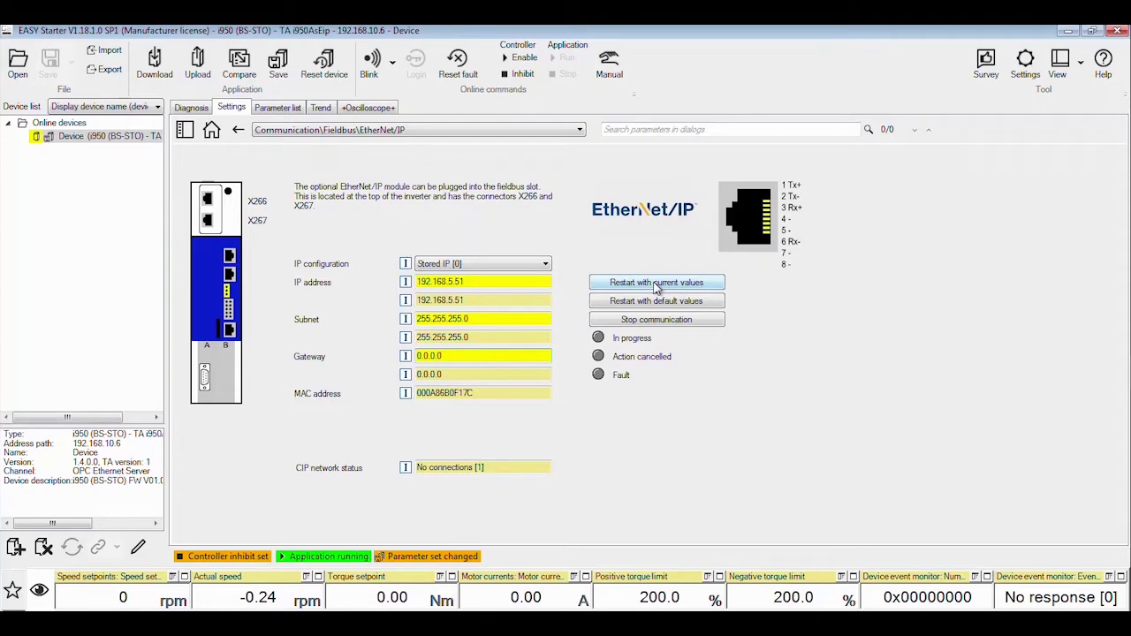
pyautogui.click(656, 284)
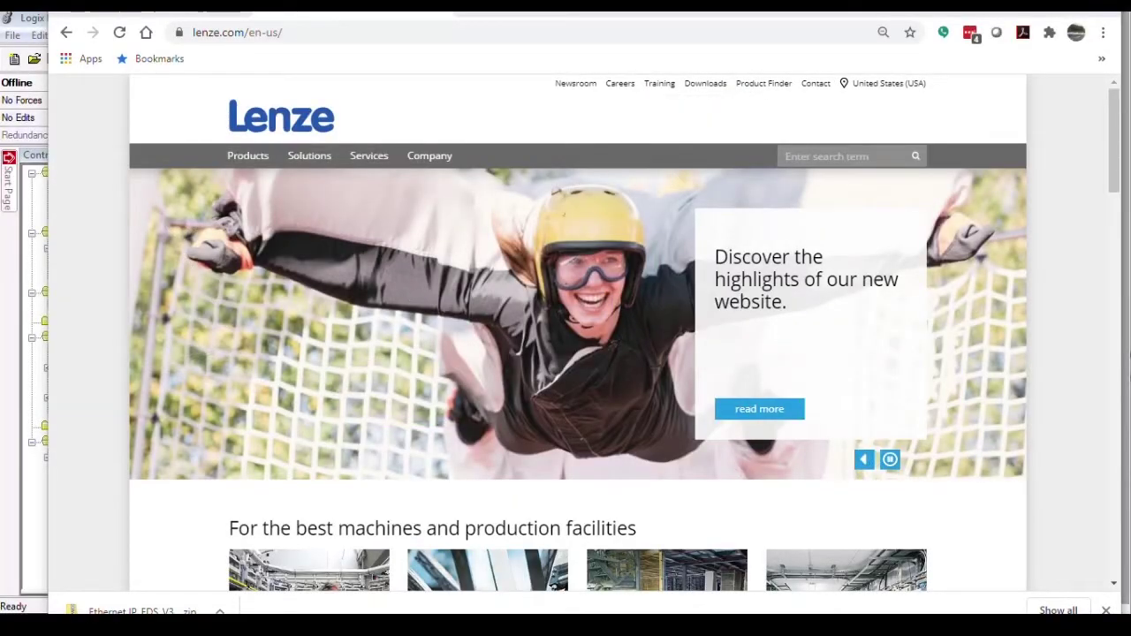
# Step: Open the Ethernet IP (EDS) article from Lenze's Engineering data downloads page
pyautogui.moveTo(720, 91)
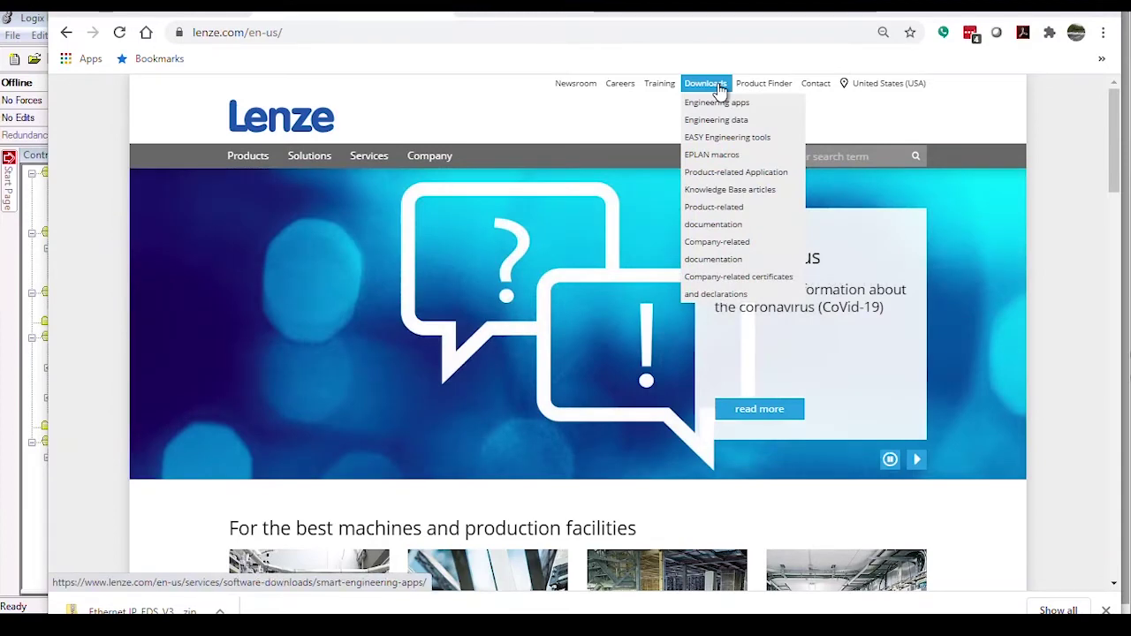
pyautogui.click(712, 122)
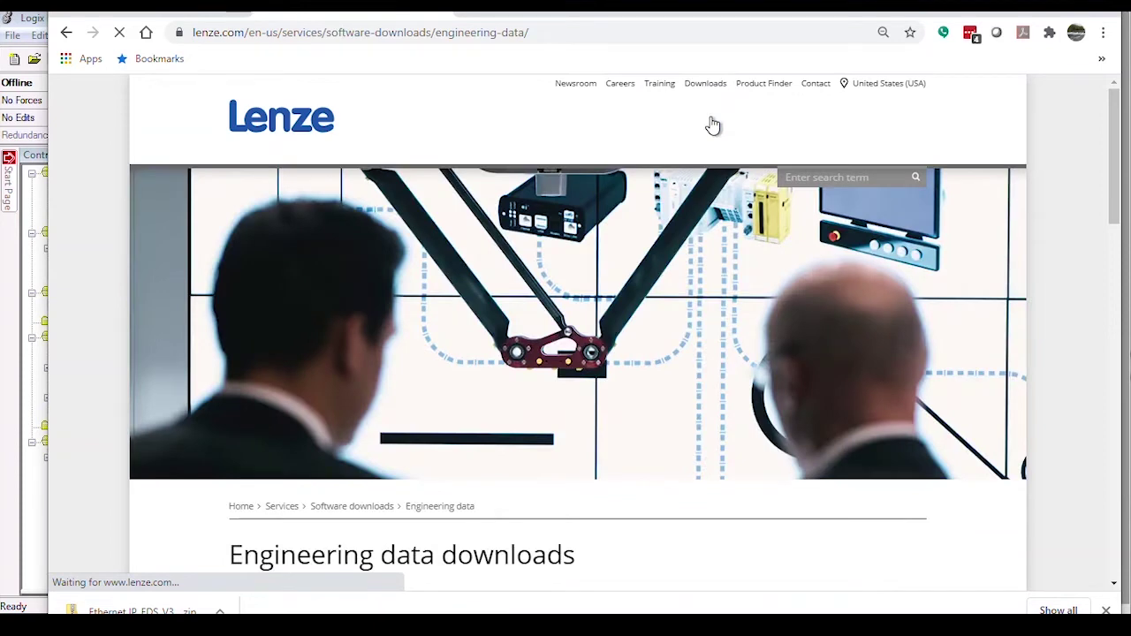
pyautogui.moveTo(1114, 149); pyautogui.dragTo(1048, 374)
pyautogui.click(545, 350)
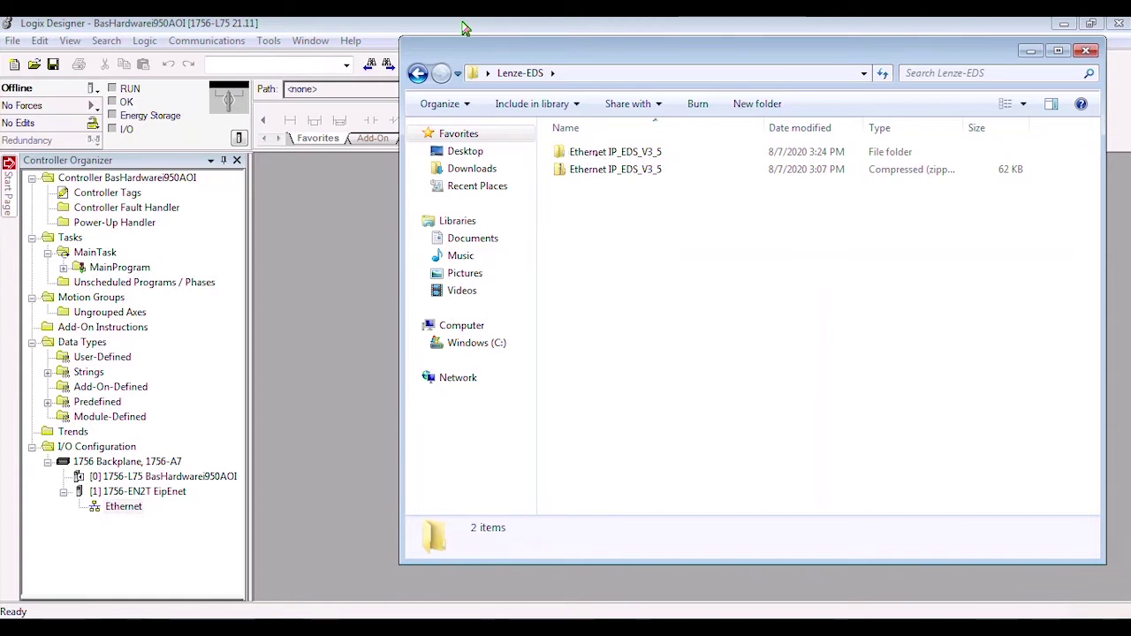
# Step: Browse Ethernet IP_EDS_V3_5 down to 1_Servo_Inverter, confirming 9400 and i950 folders, then close Explorer
pyautogui.doubleClick(599, 158)
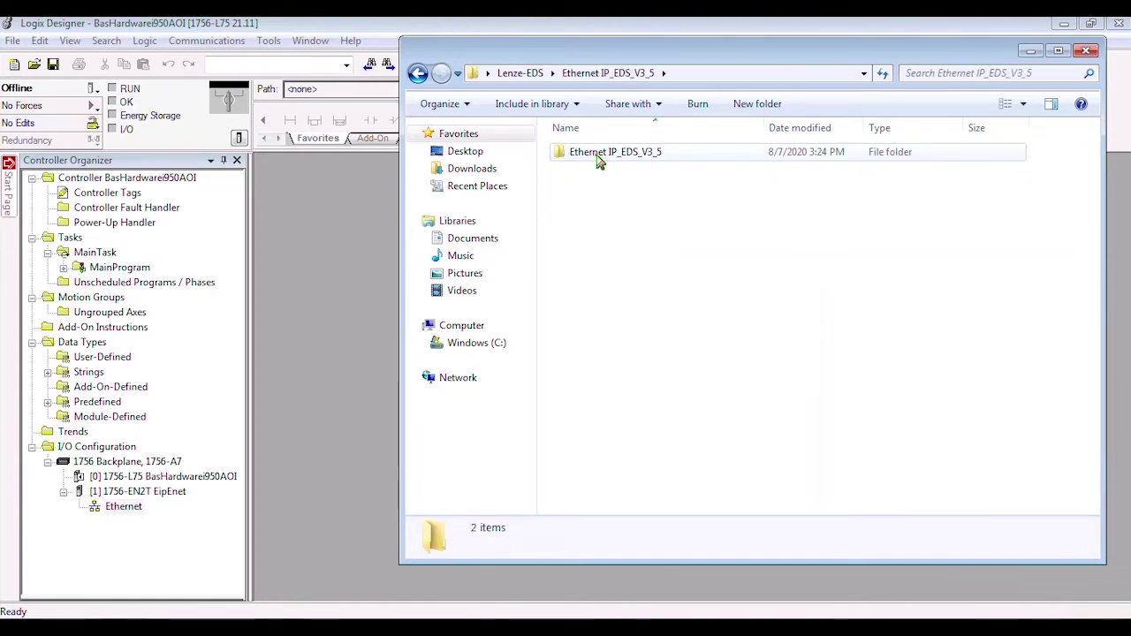
pyautogui.doubleClick(598, 158)
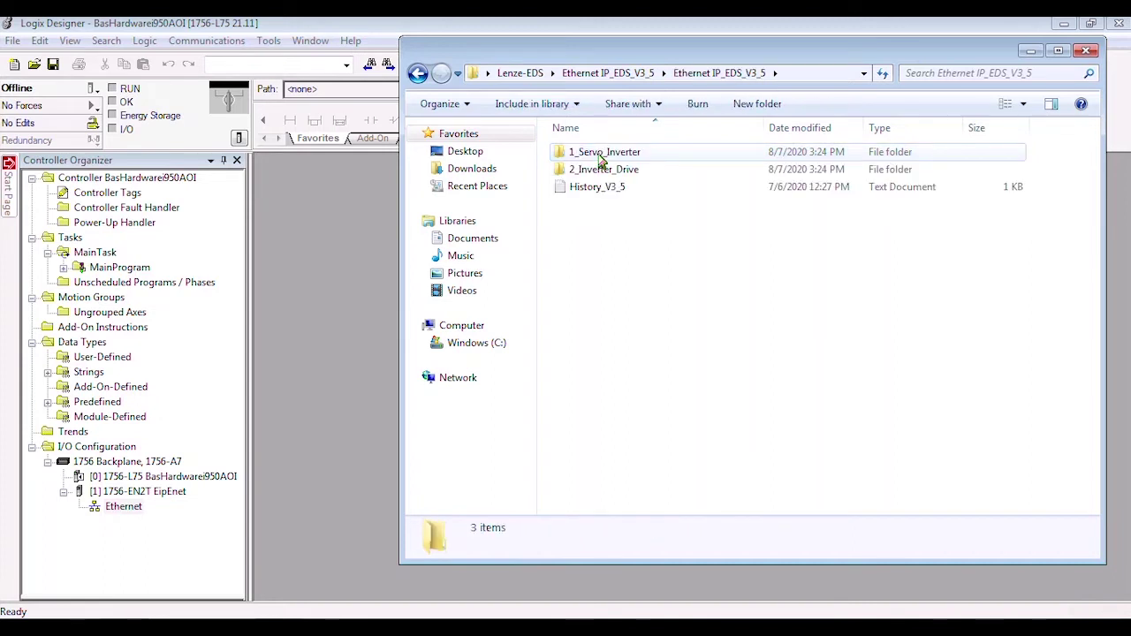
pyautogui.doubleClick(601, 153)
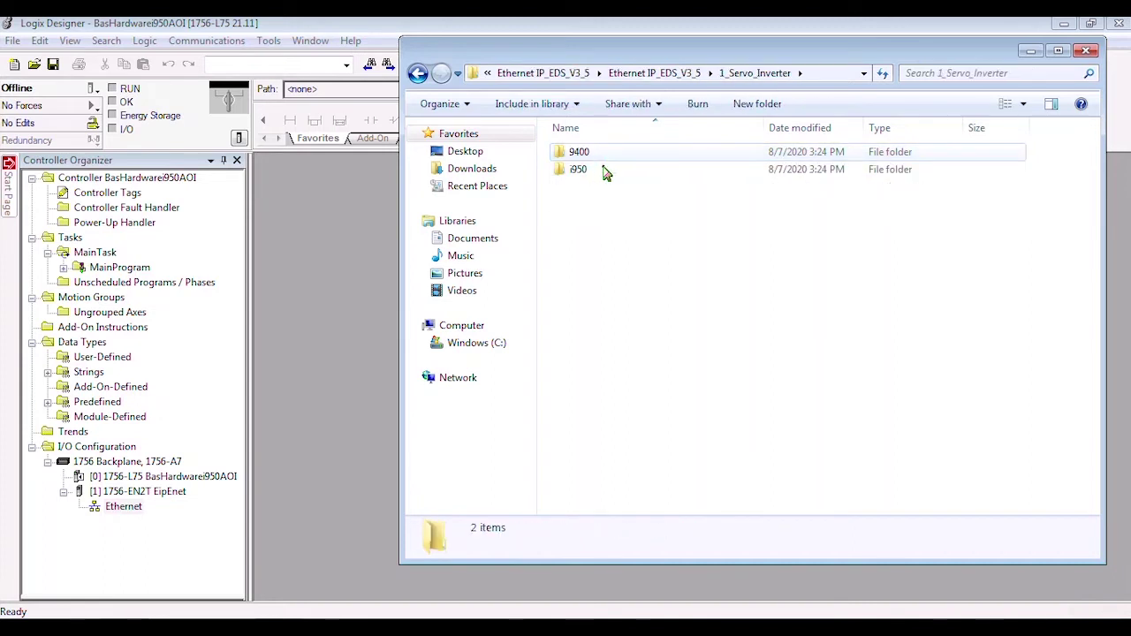
pyautogui.click(392, 39)
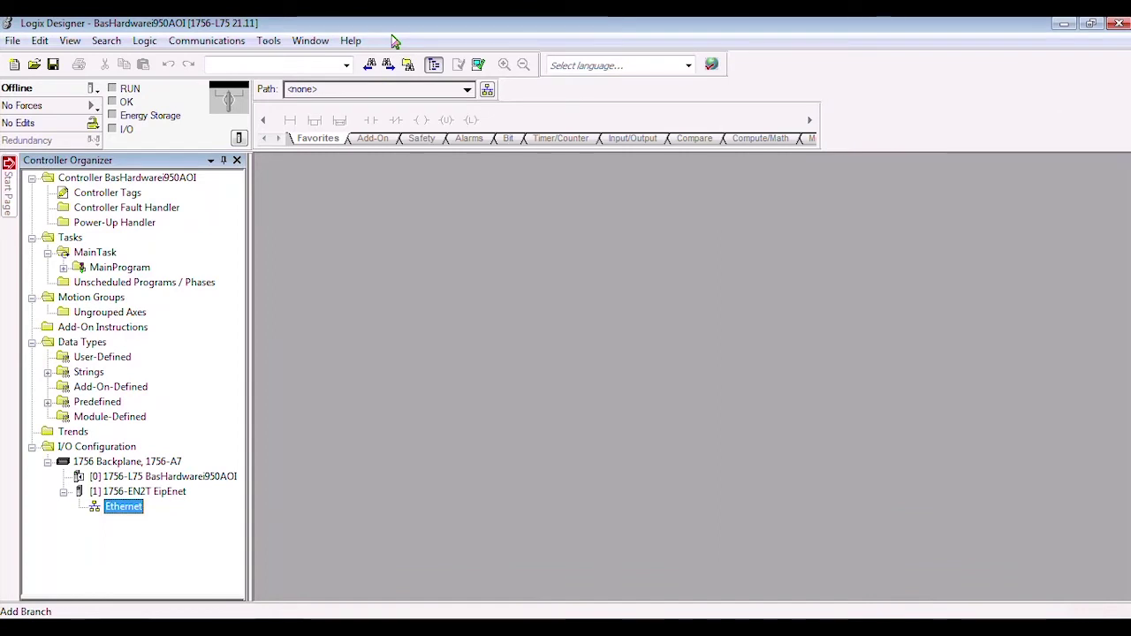
# Step: Run the EDS Hardware Installation Tool on the Ethernet IP_EDS_V3_5 folder, registering 4 Lenze devices including i950
pyautogui.click(269, 41)
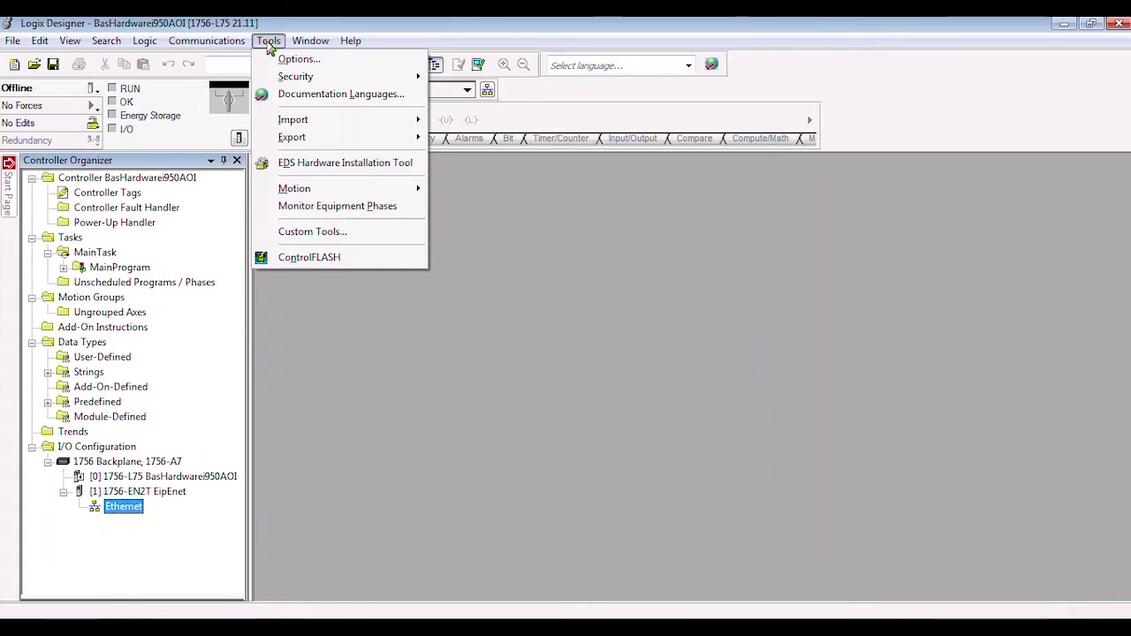
pyautogui.click(303, 167)
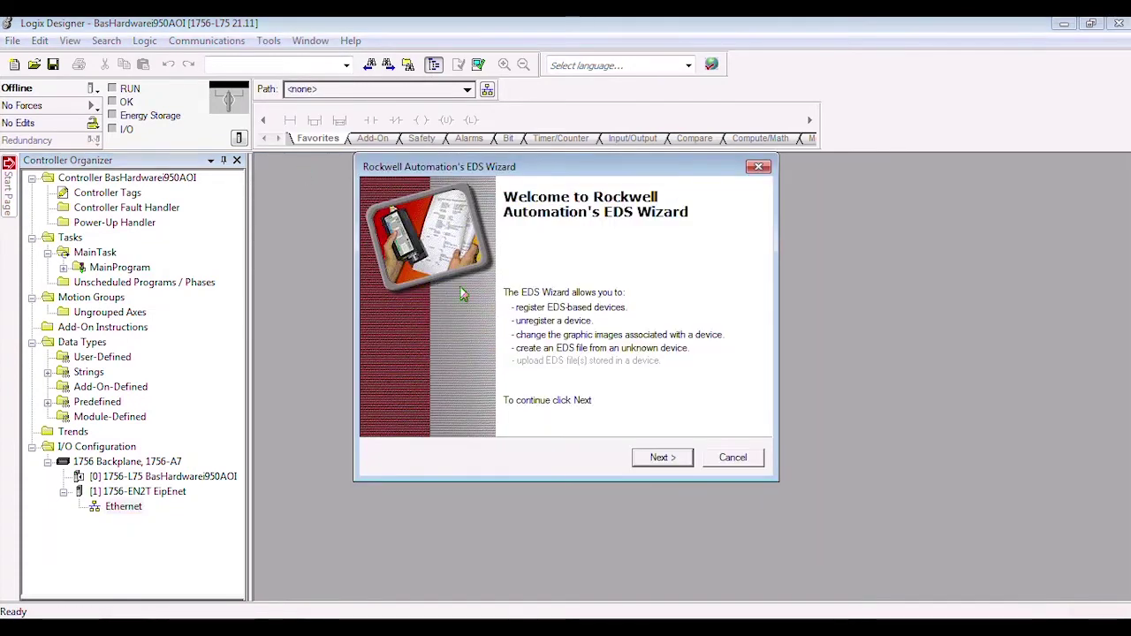
pyautogui.click(660, 460)
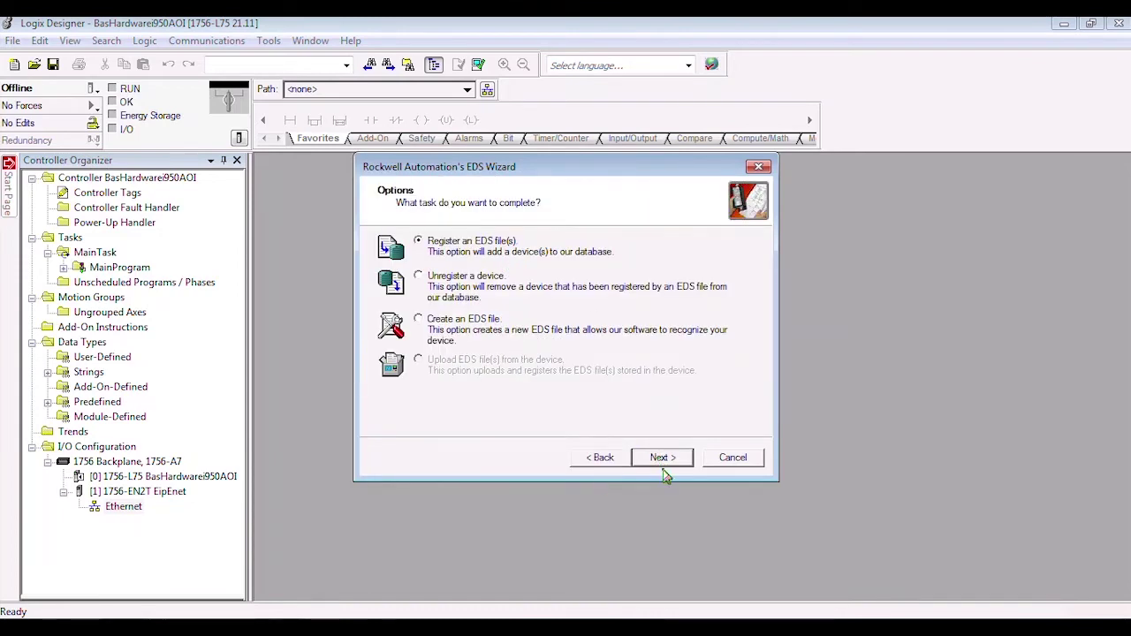
pyautogui.click(663, 460)
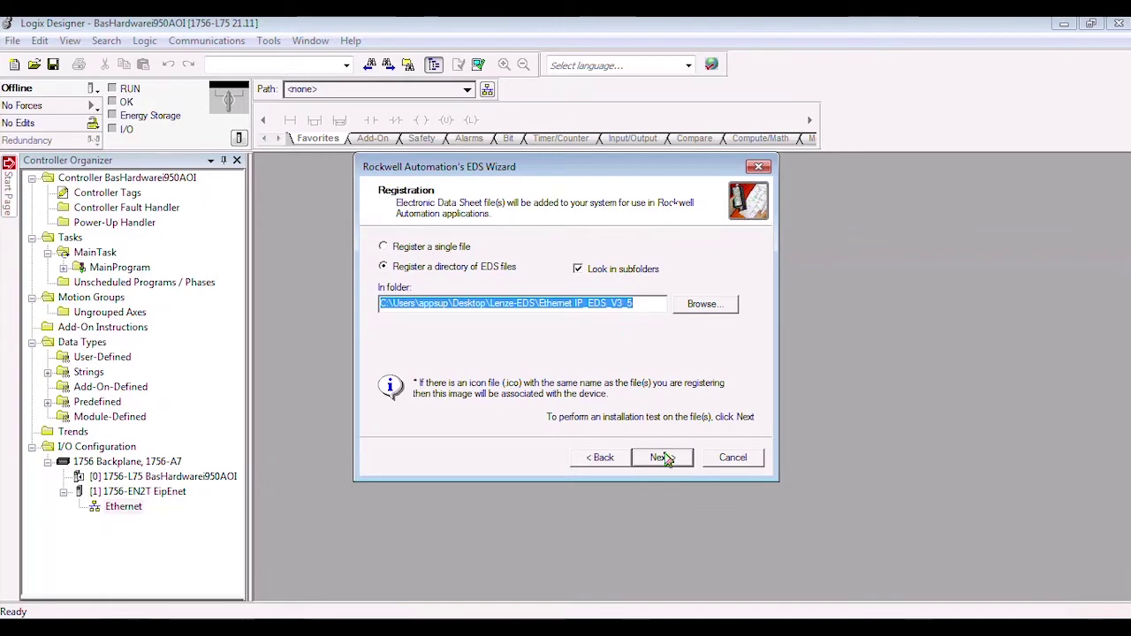
pyautogui.click(663, 458)
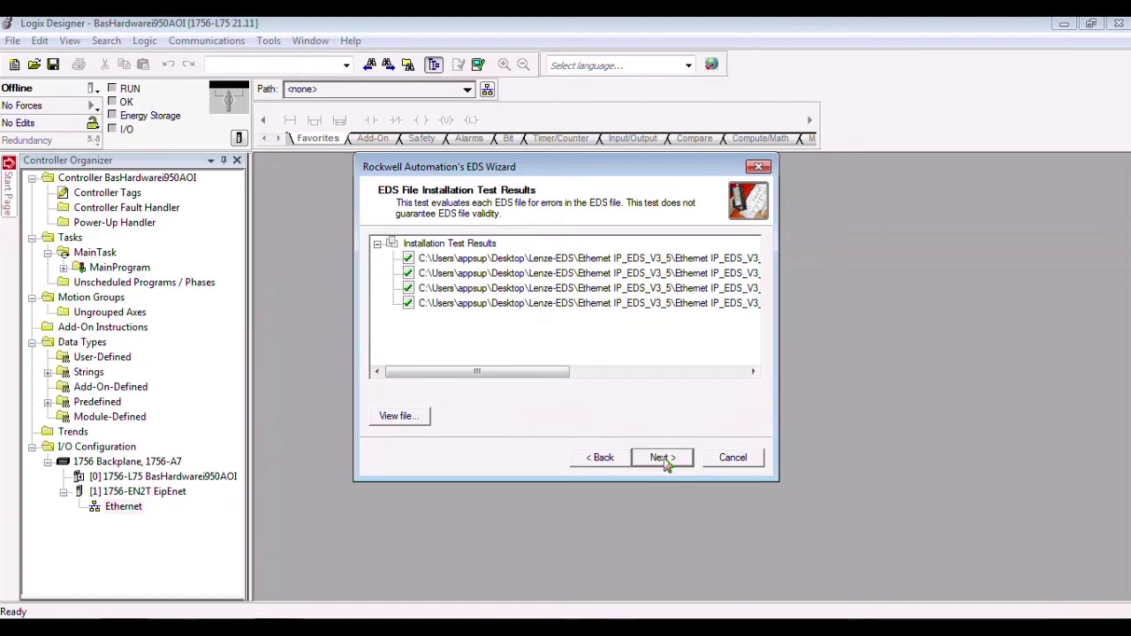
pyautogui.click(664, 458)
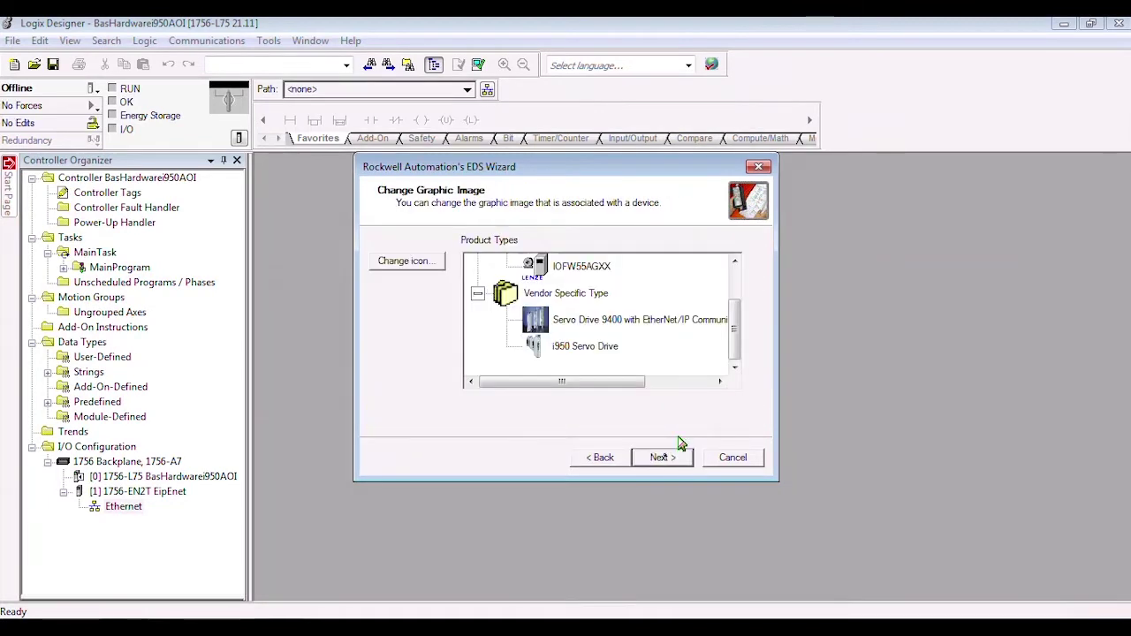
pyautogui.click(665, 458)
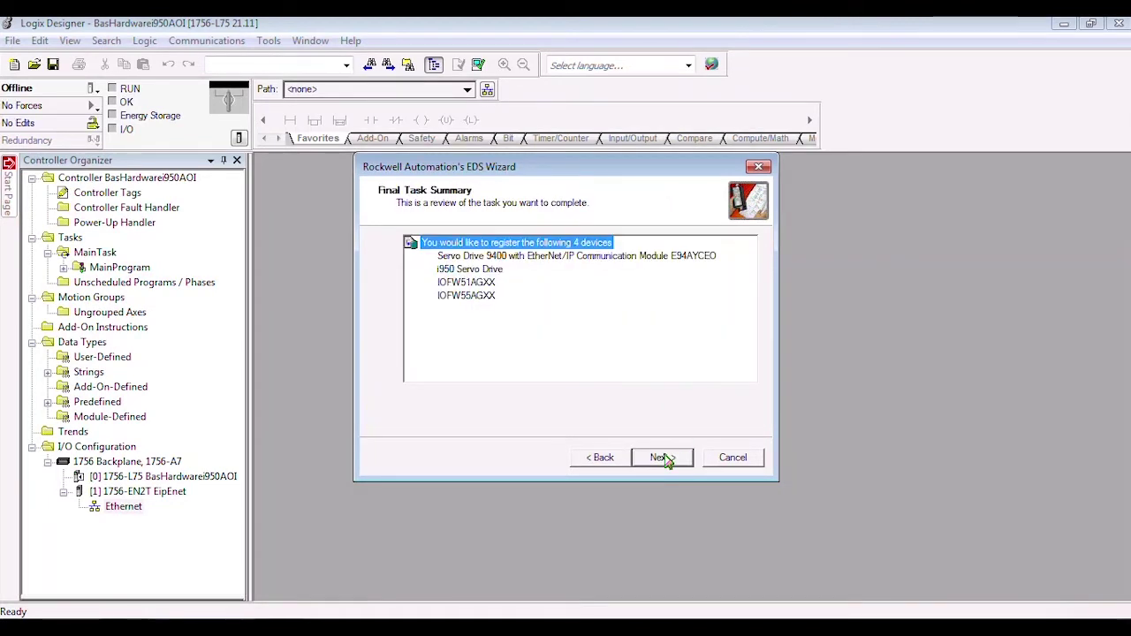
pyautogui.click(665, 459)
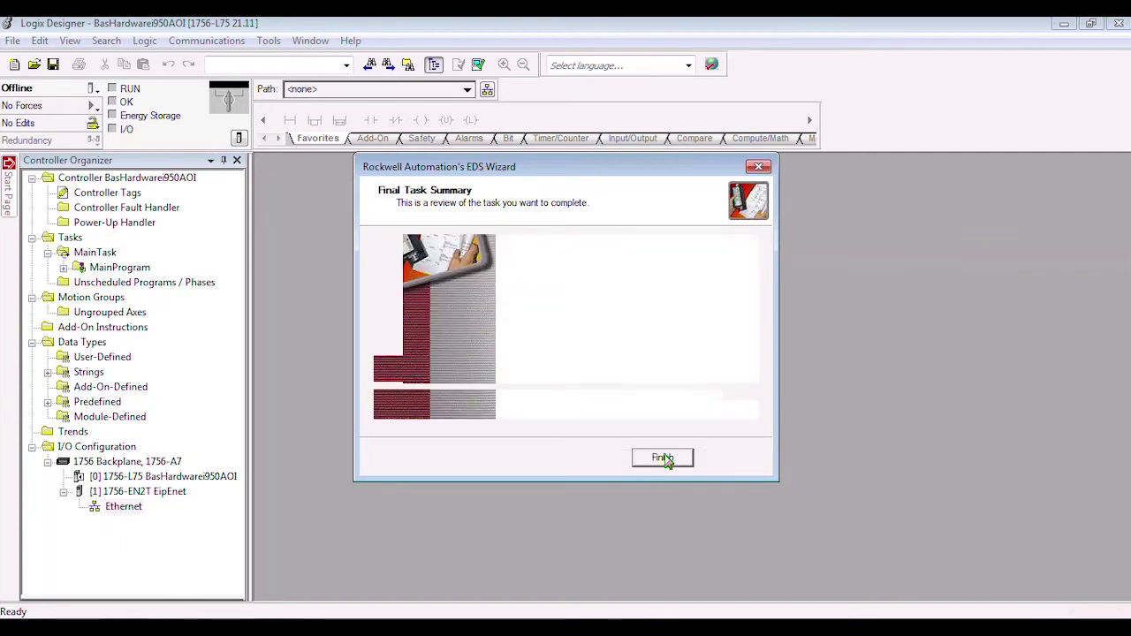
pyautogui.click(663, 458)
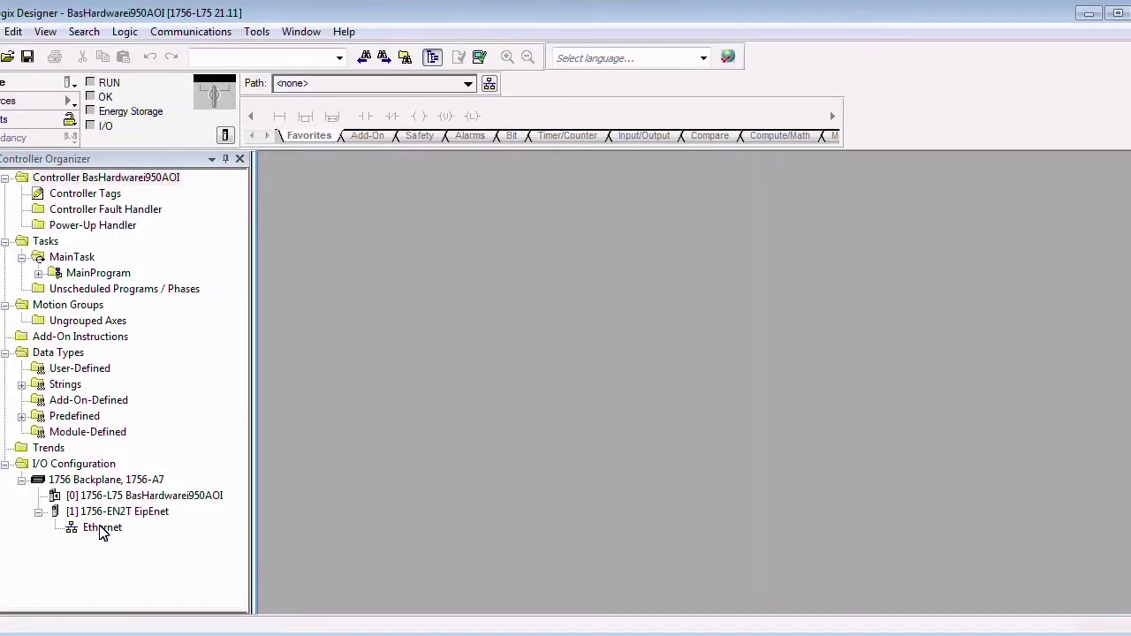
# Step: Add a new Ethernet module, searching the catalog for 'Lenze' and choosing the i95A i950 Servo Drive
pyautogui.click(103, 530)
pyautogui.rightClick(104, 531)
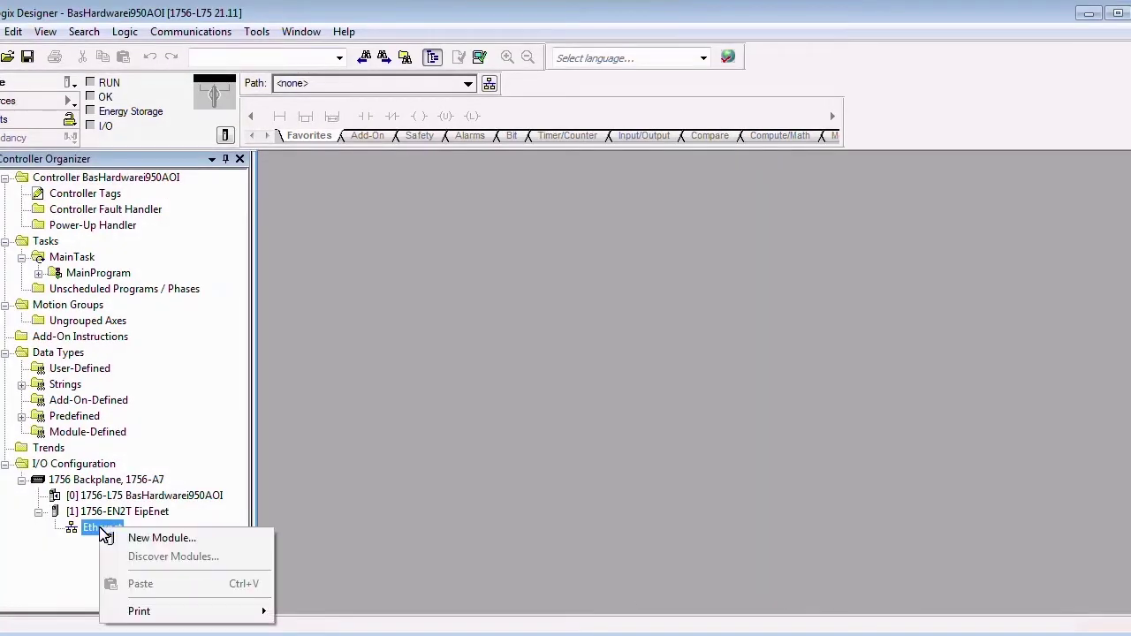
pyautogui.click(139, 538)
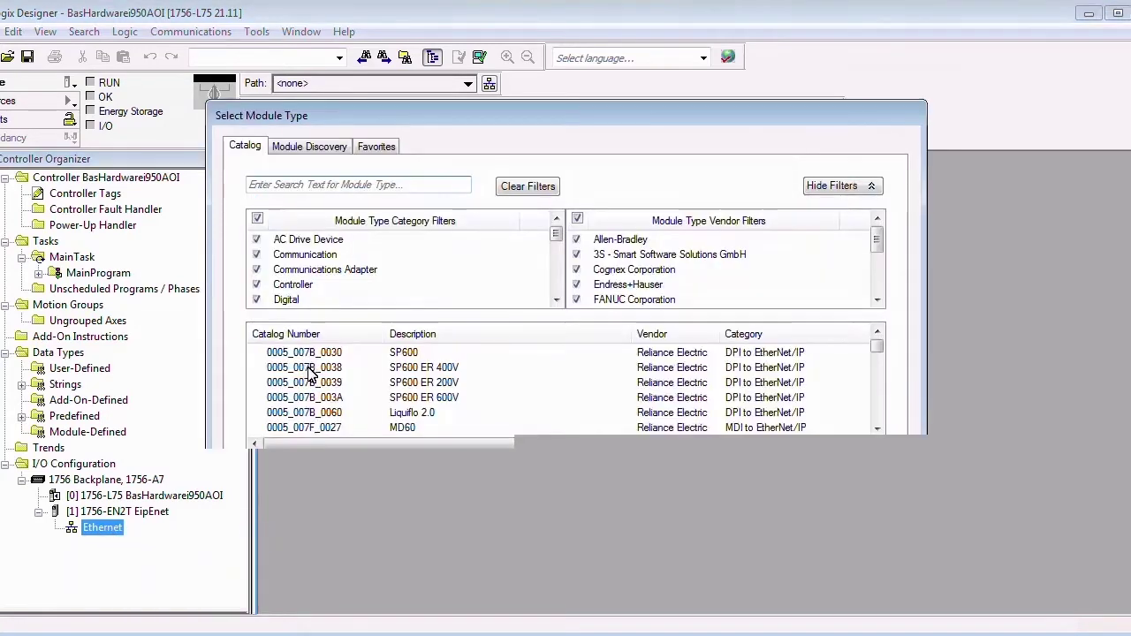
pyautogui.click(348, 183)
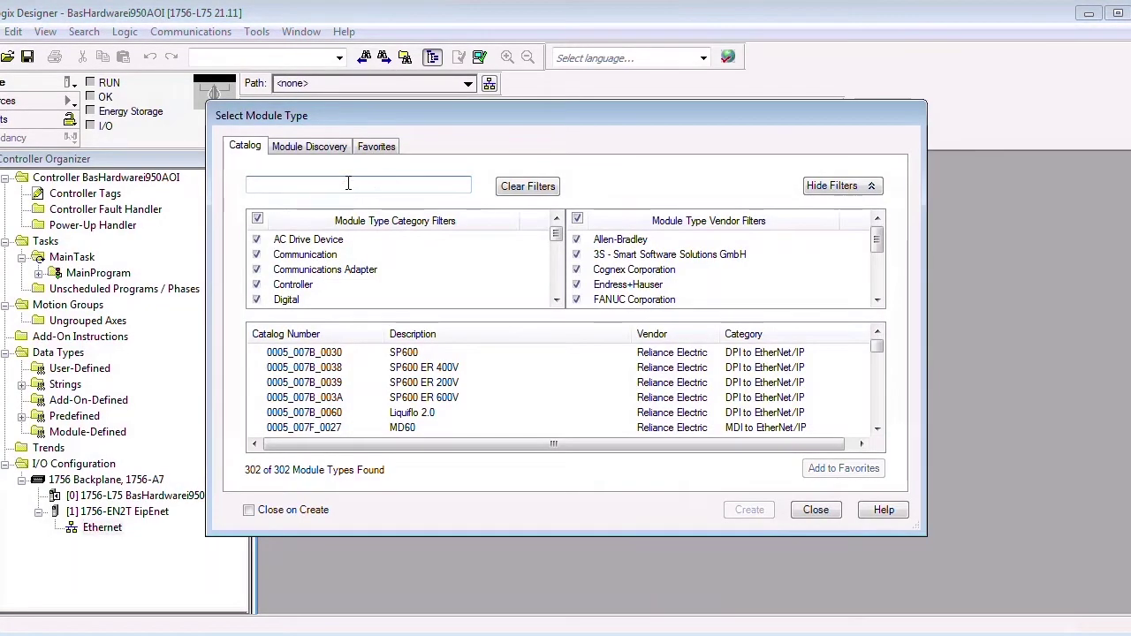
pyautogui.write('Lenze')
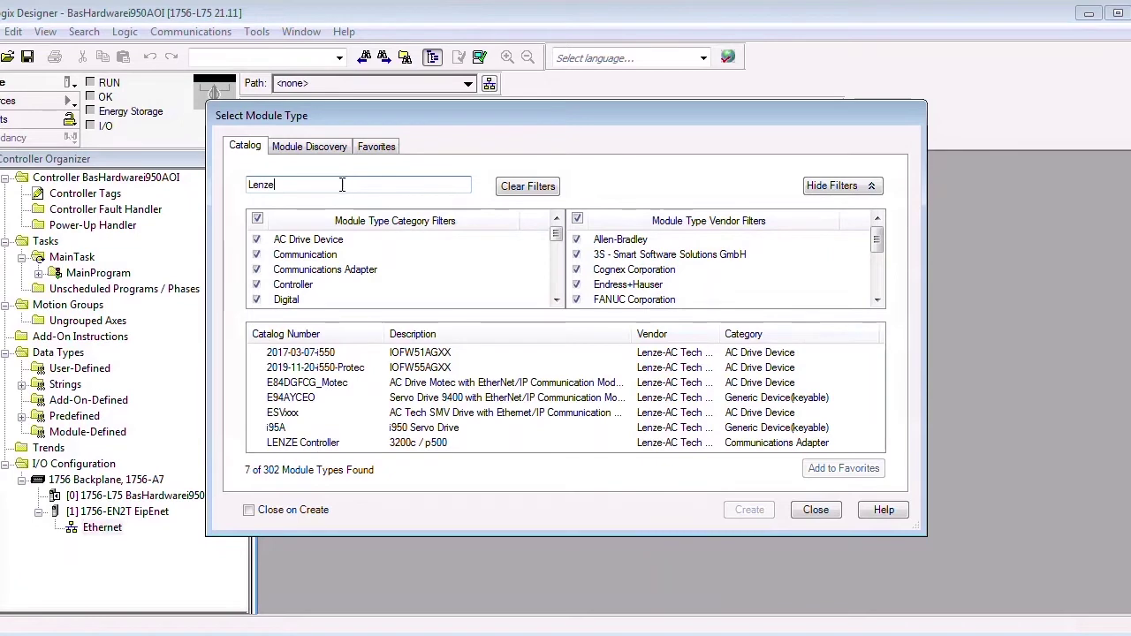
pyautogui.click(360, 430)
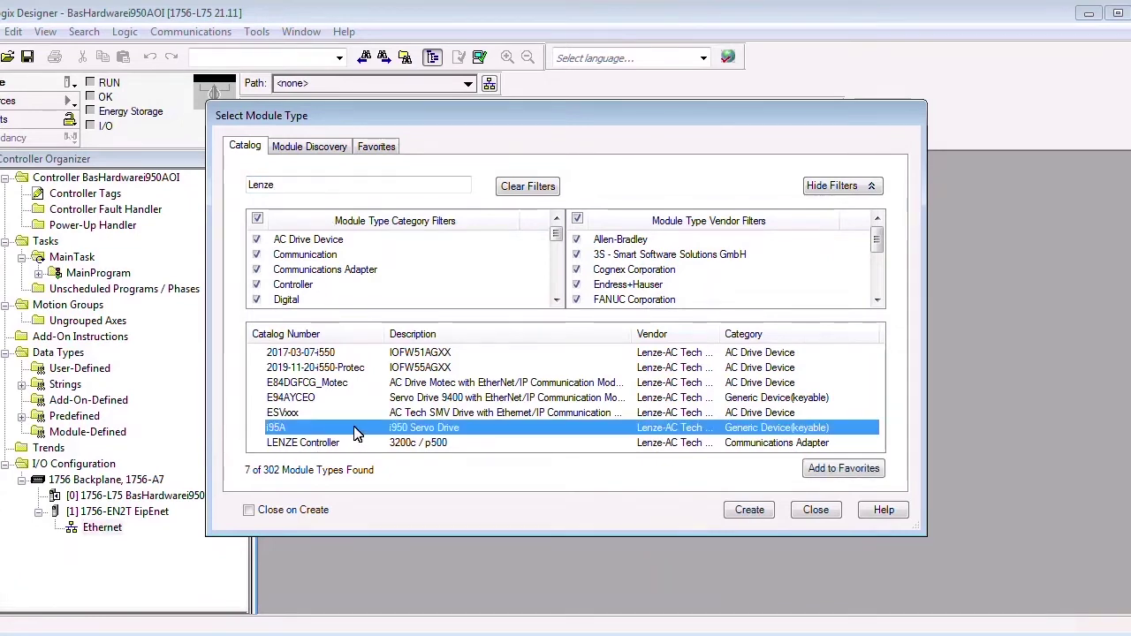
pyautogui.doubleClick(357, 433)
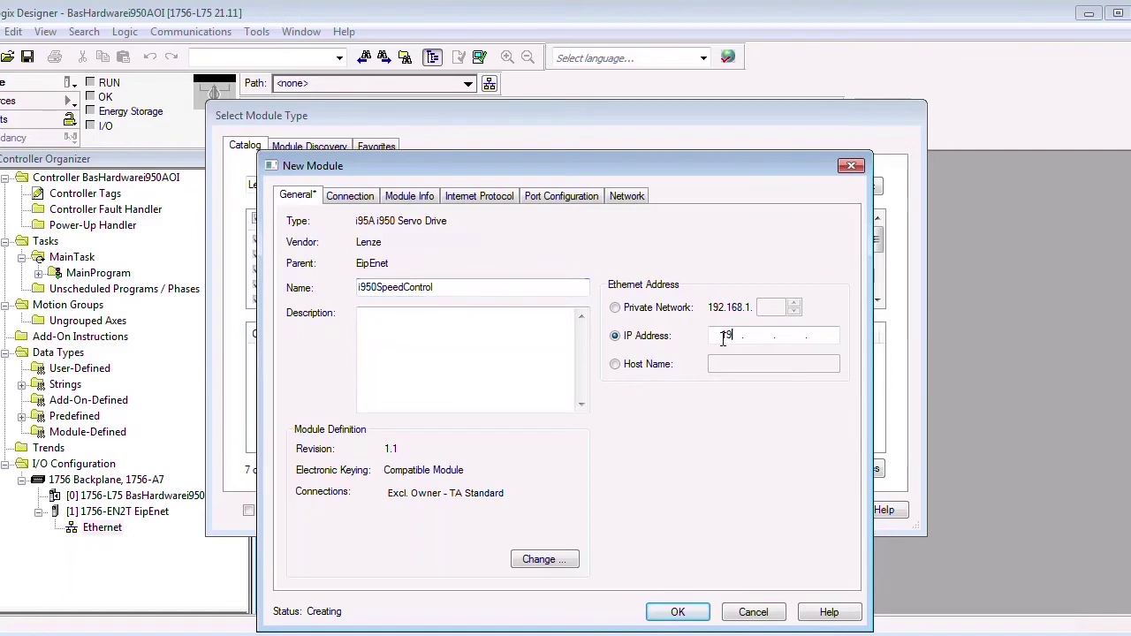
# Step: Finish IP 192.168.5.221, keep DINT connection data, and create module i950SpeedControl
pyautogui.write('68.5.221')
pyautogui.click(556, 560)
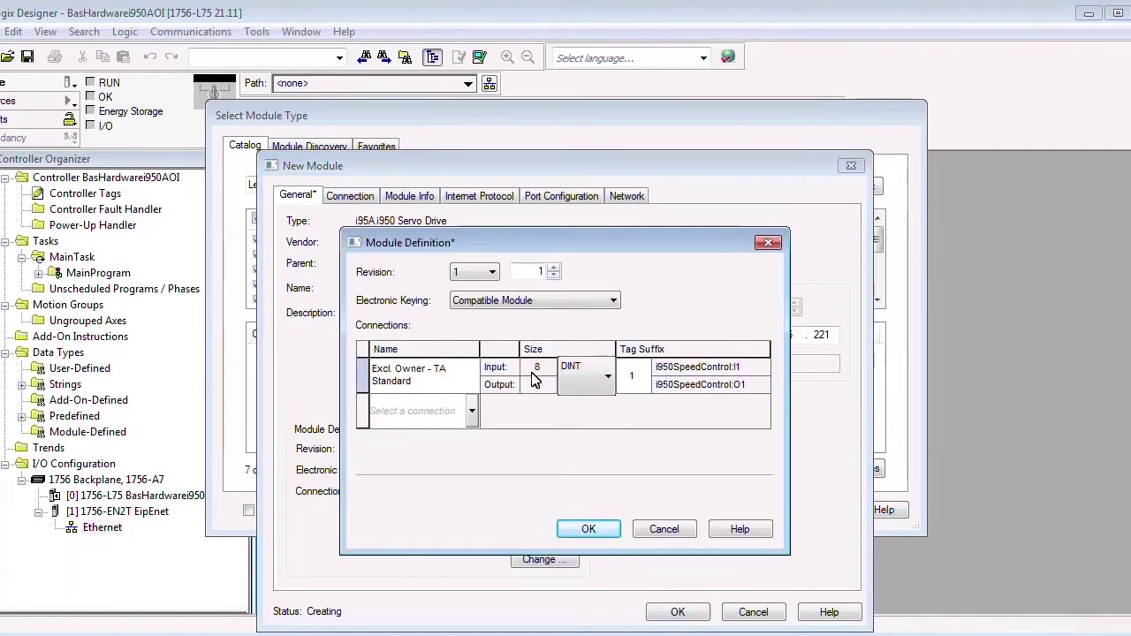
pyautogui.click(590, 381)
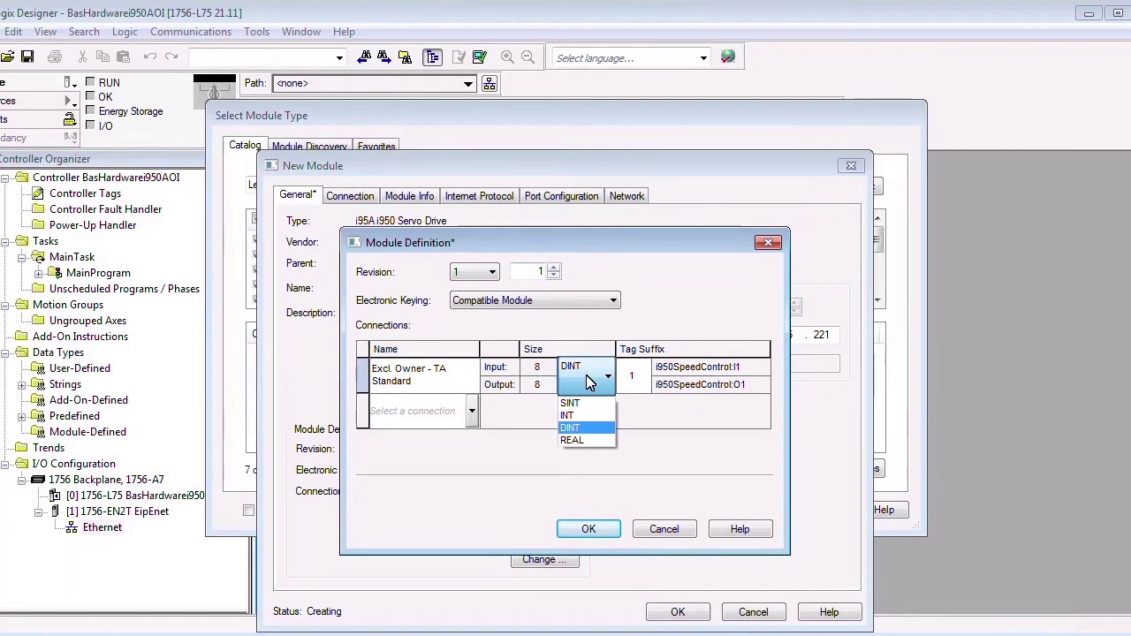
pyautogui.click(590, 381)
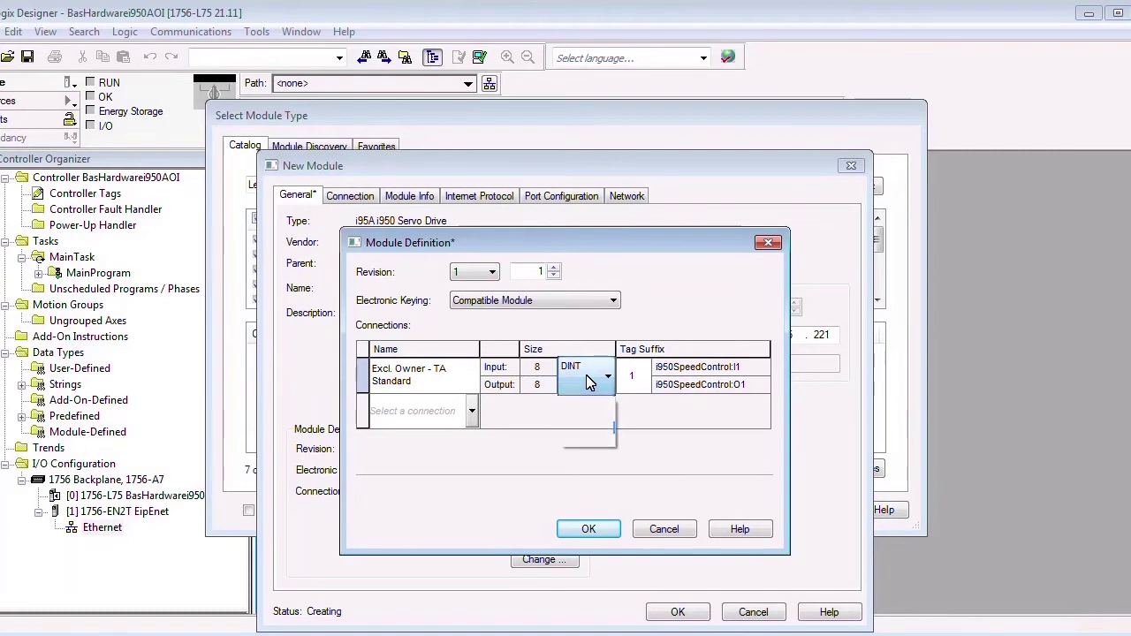
pyautogui.click(606, 530)
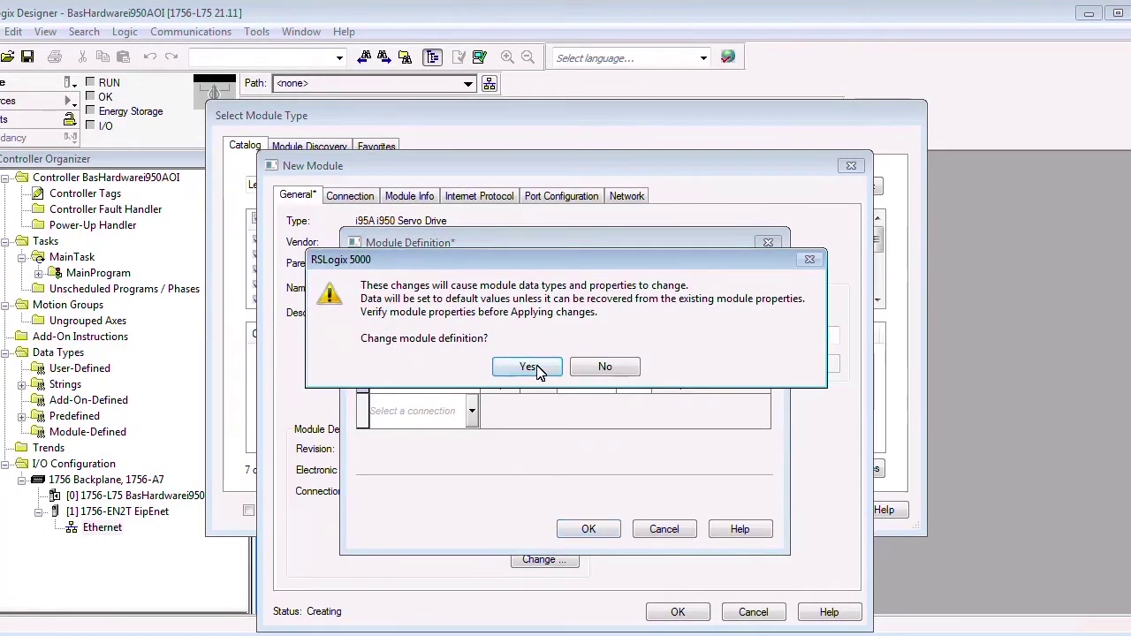
pyautogui.click(528, 367)
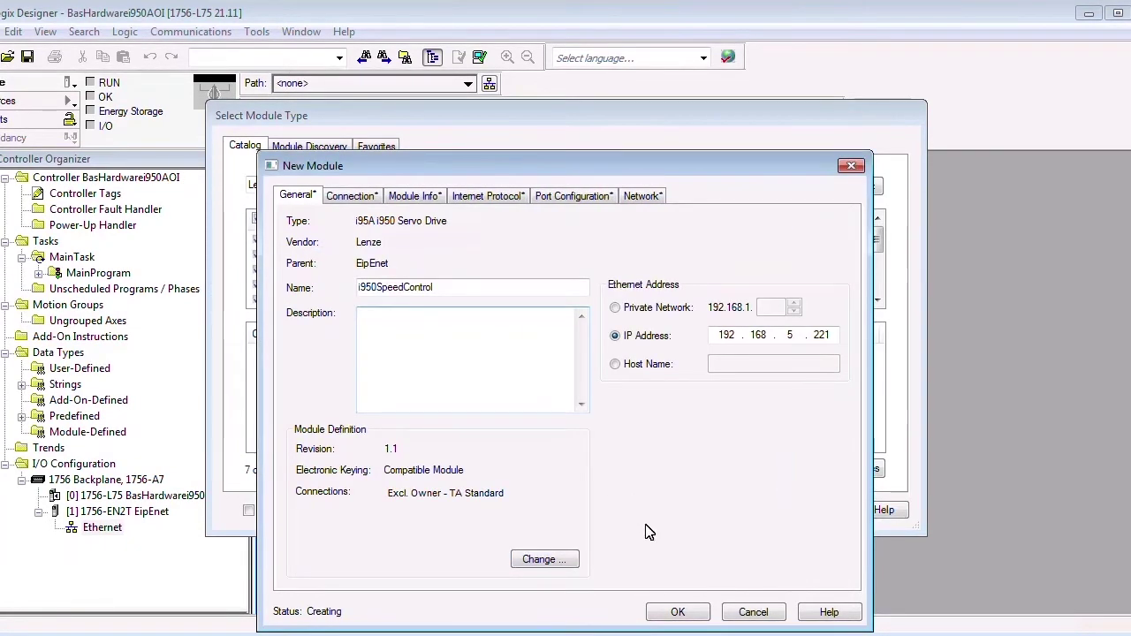
pyautogui.click(676, 612)
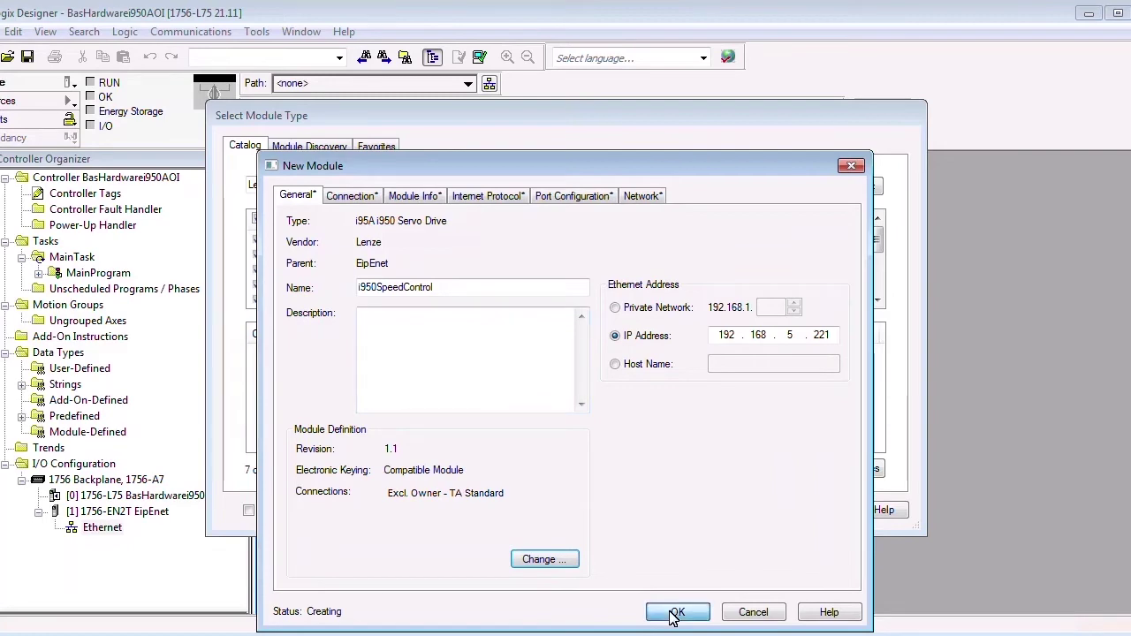
pyautogui.click(821, 511)
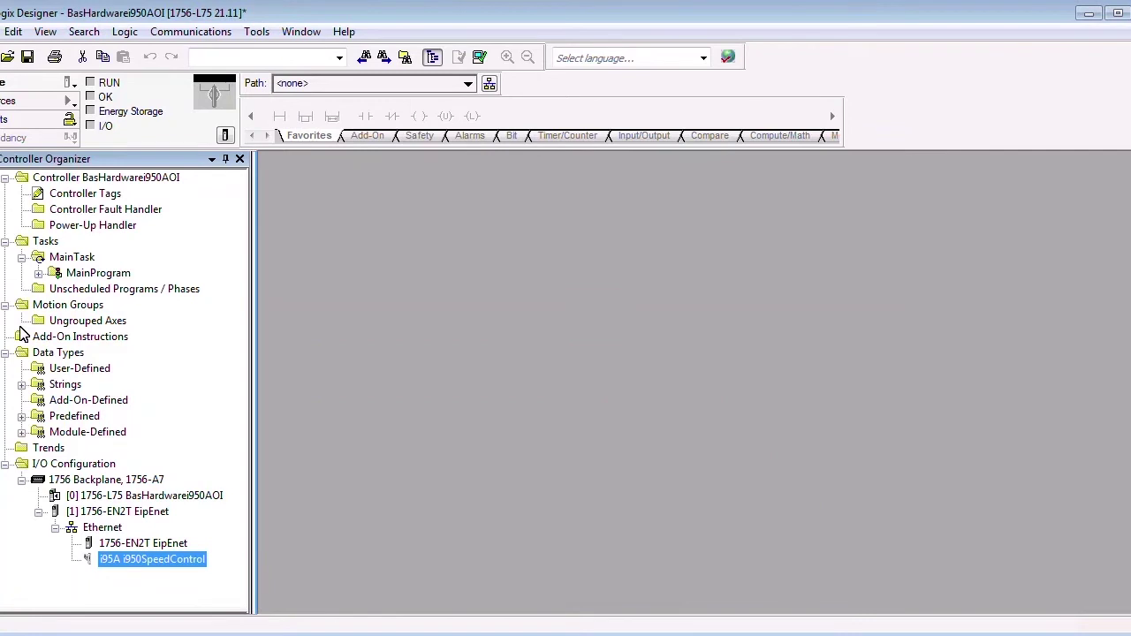
# Step: Import i950_TA_SpeedControl.L5X as an Add-On Instruction, accepting the default import configuration
pyautogui.rightClick(86, 339)
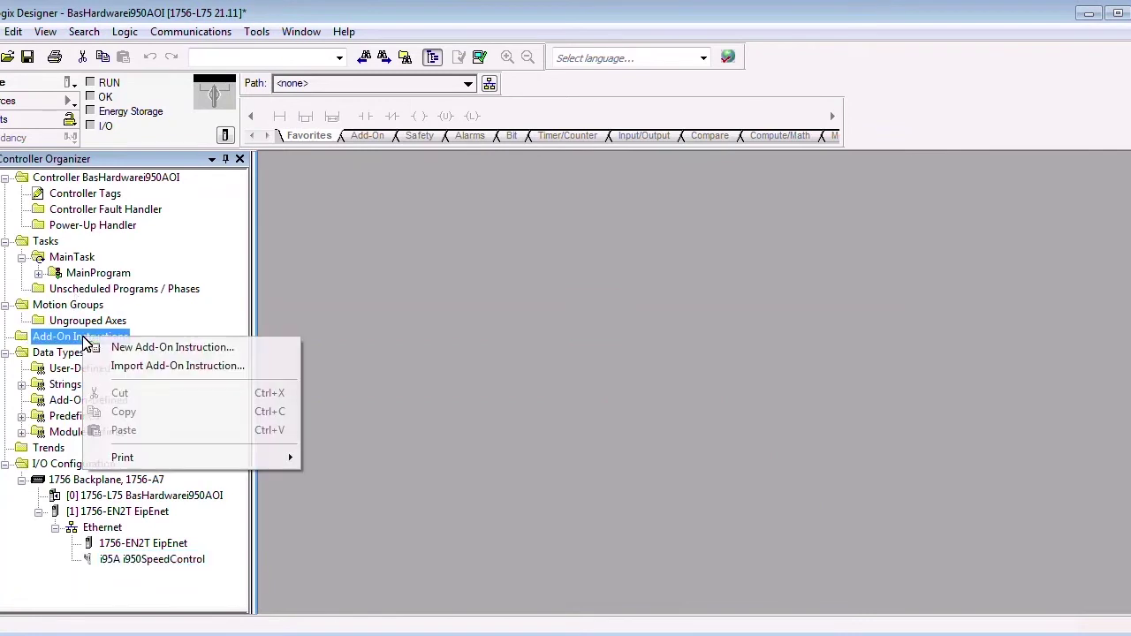
pyautogui.click(142, 366)
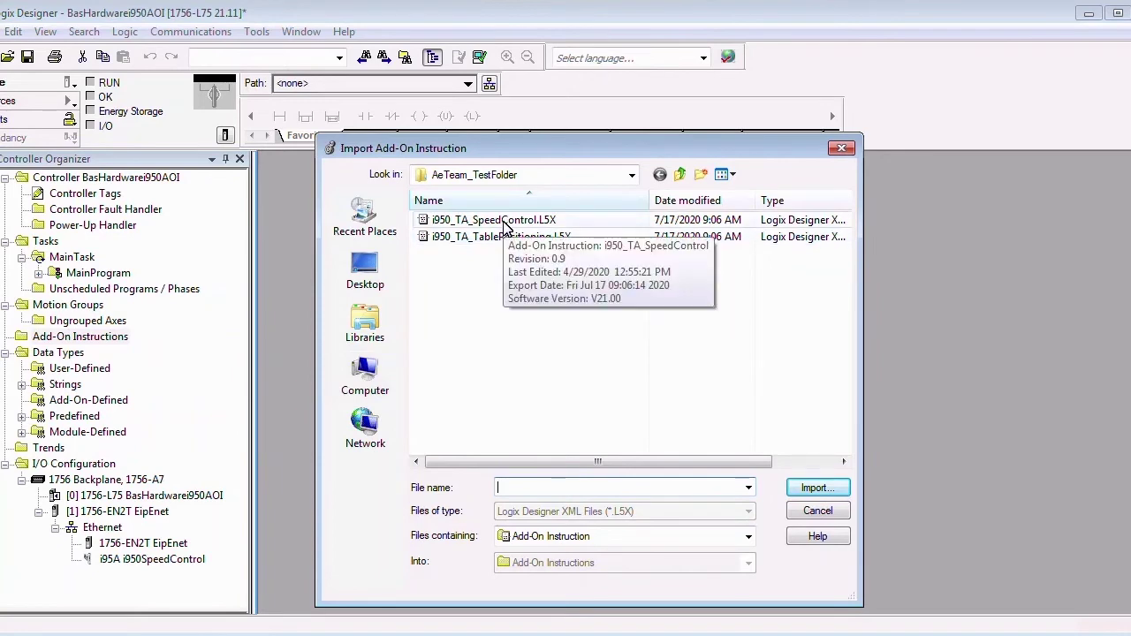
pyautogui.doubleClick(503, 221)
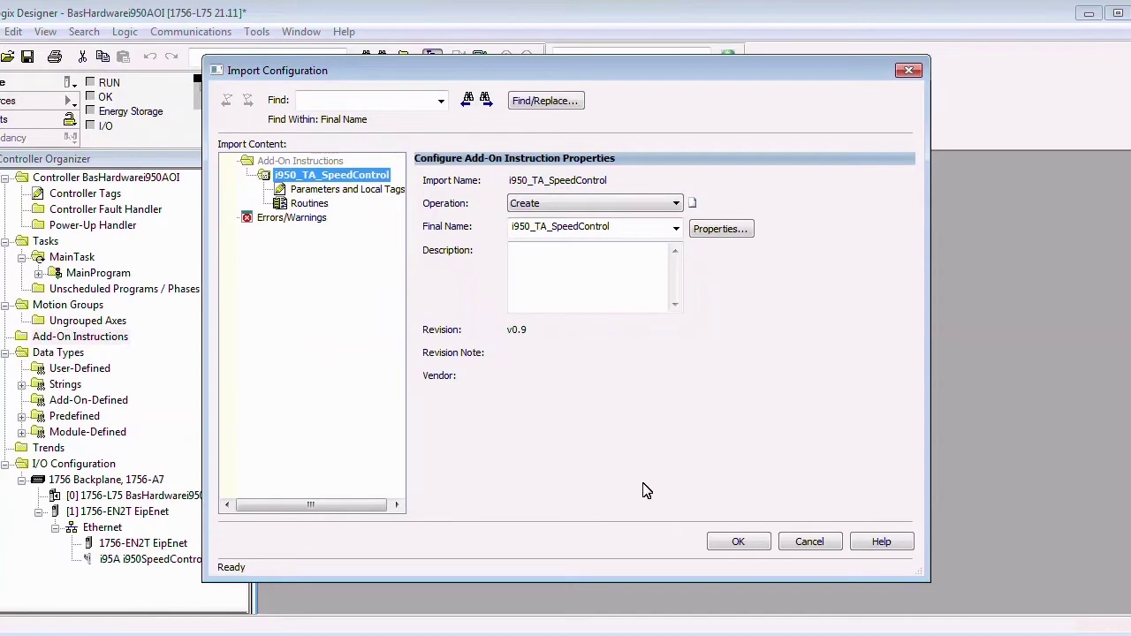
pyautogui.click(734, 544)
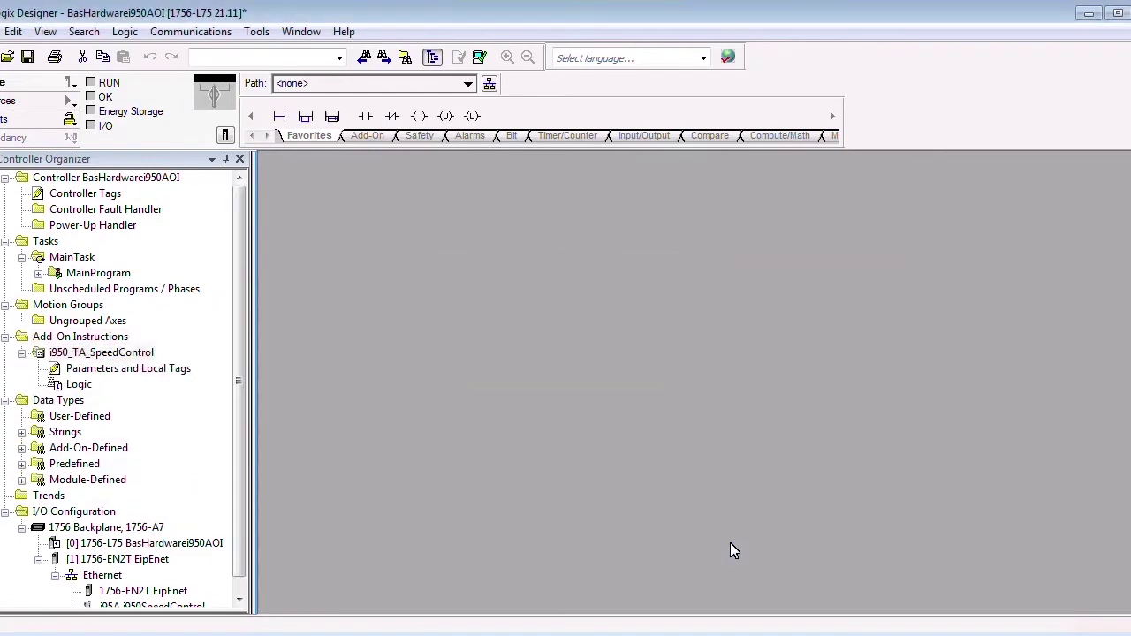
# Step: Open MainRoutine and place the i950_TA_SpeedControl instruction on rung 0
pyautogui.doubleClick(104, 273)
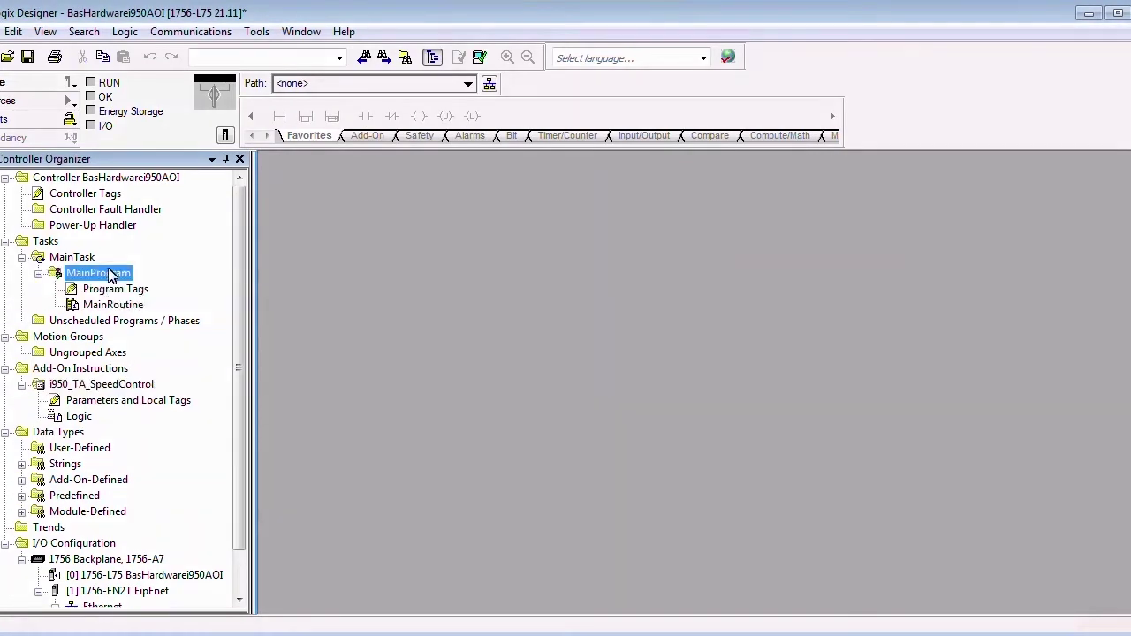
pyautogui.doubleClick(113, 305)
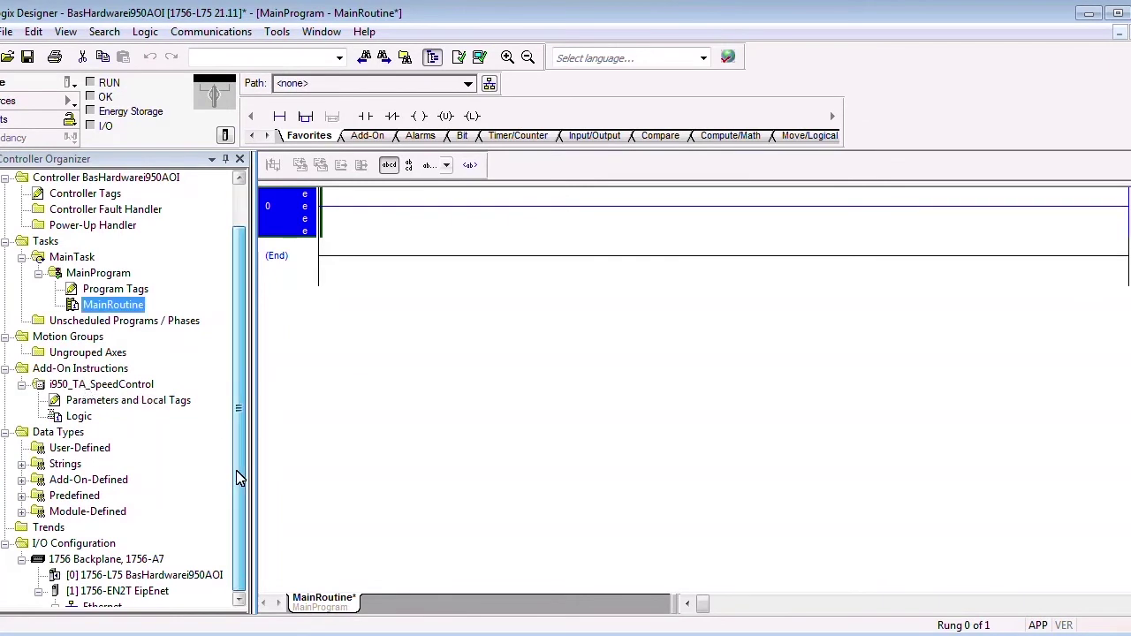
pyautogui.scroll(-1, 237, 458)
pyautogui.click(102, 339)
pyautogui.moveTo(101, 343); pyautogui.dragTo(320, 230)
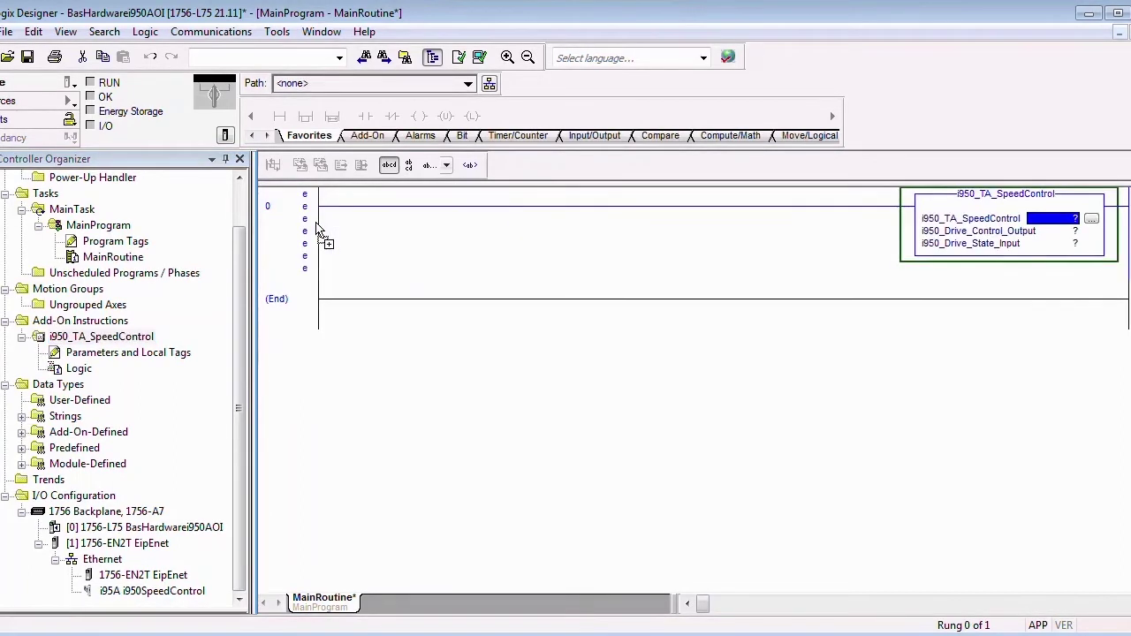
# Step: Wire the drive state input to i950SpeedControl:I1 and control output to i950SpeedControl:O1
pyautogui.click(1087, 244)
pyautogui.click(1087, 245)
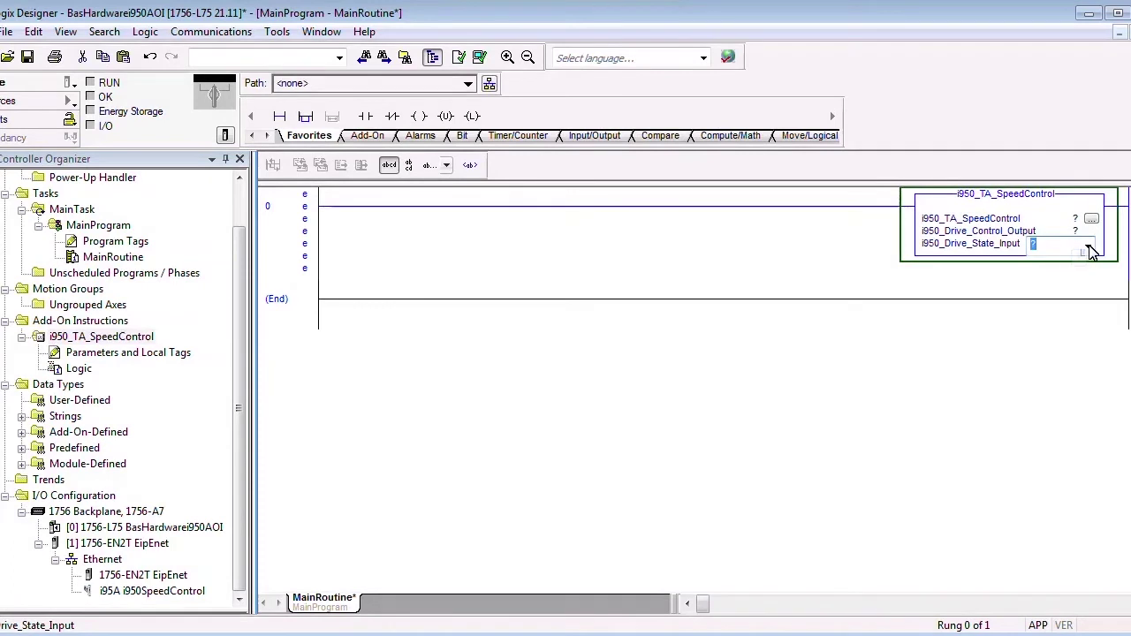
pyautogui.click(1089, 250)
pyautogui.click(683, 316)
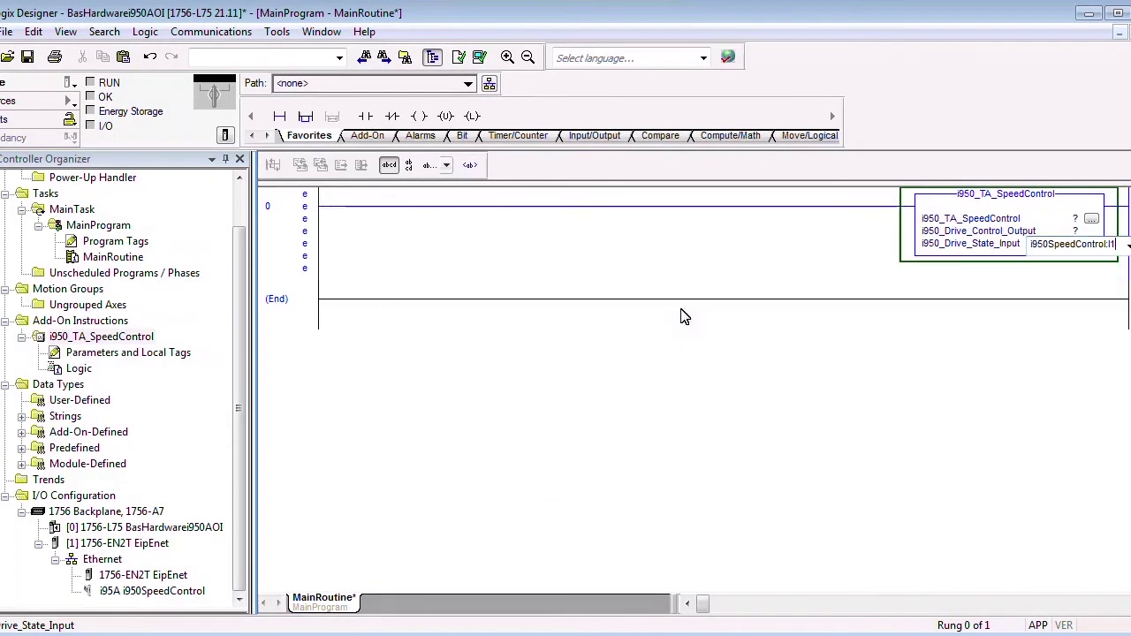
pyautogui.click(1086, 237)
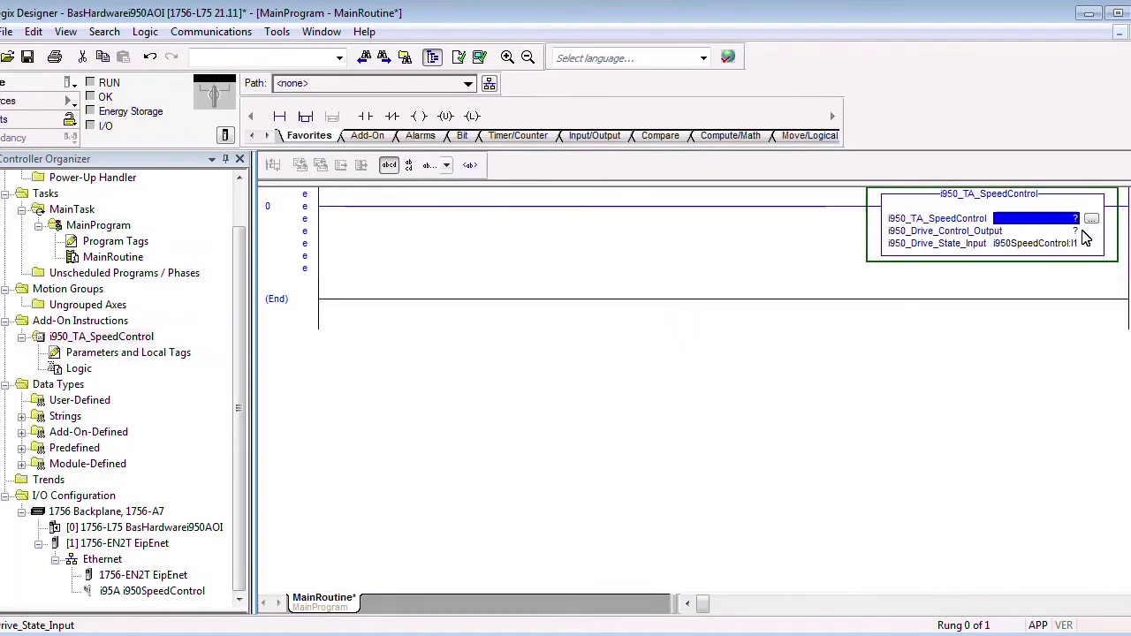
pyautogui.click(1087, 235)
pyautogui.click(1087, 235)
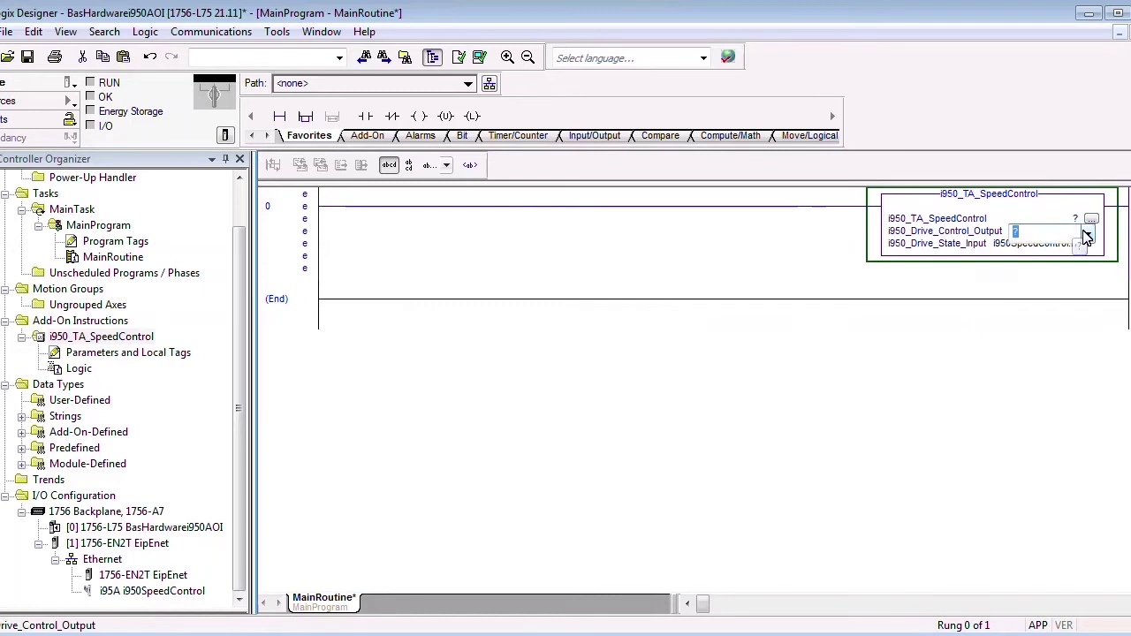
pyautogui.click(1088, 234)
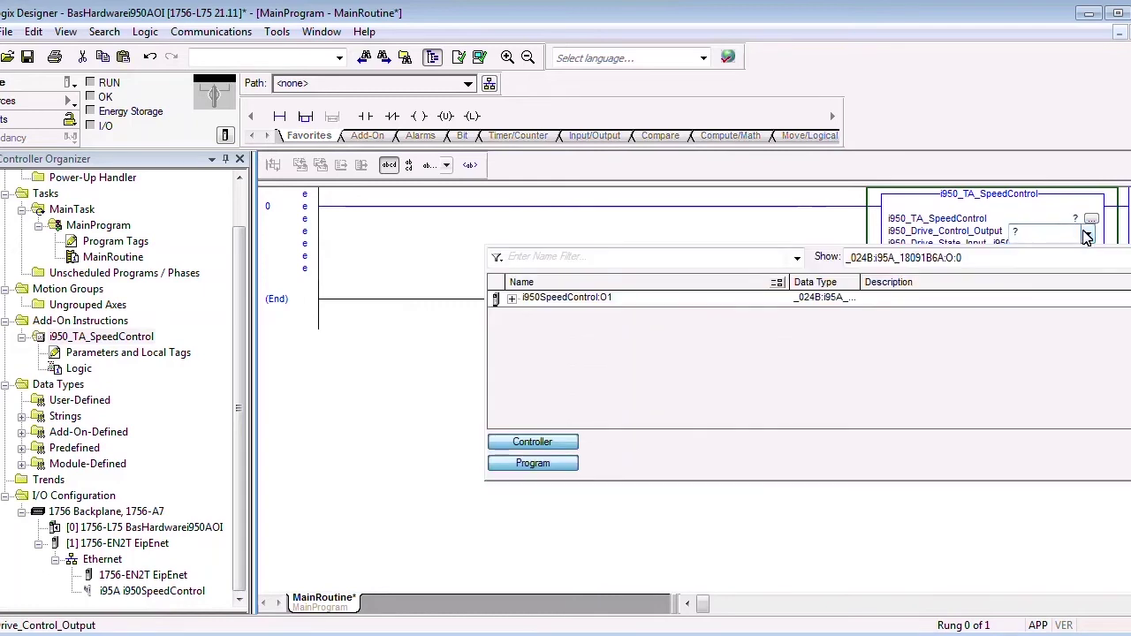
pyautogui.doubleClick(696, 300)
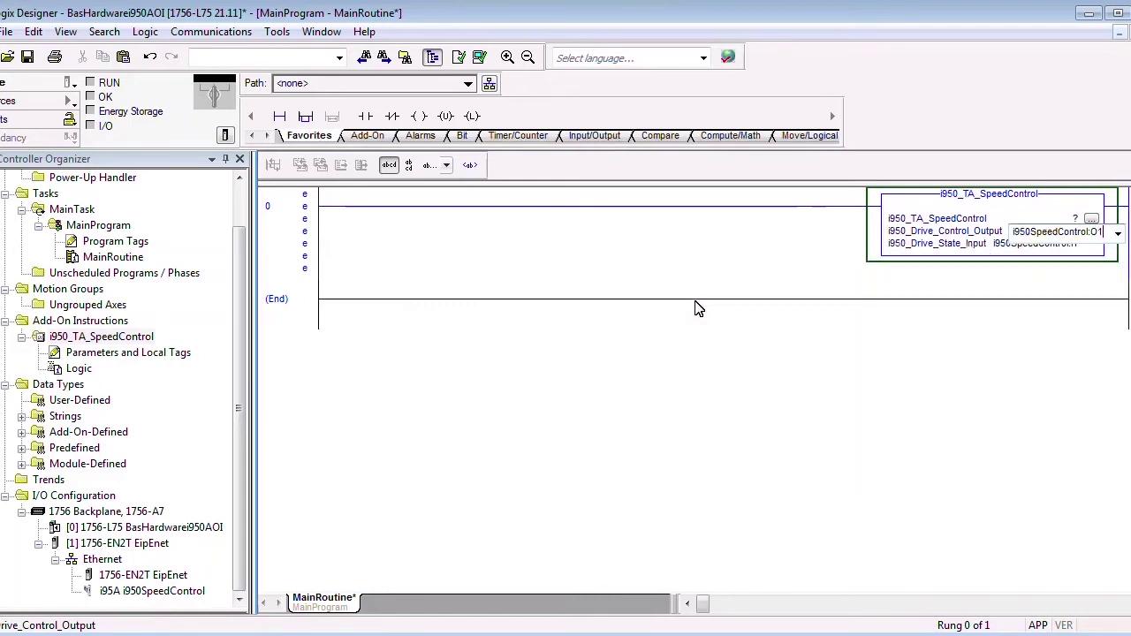
pyautogui.click(1074, 220)
# Step: Enter ConveyorControl as the instruction's tag and bring up its options to create the tag
pyautogui.click(1065, 221)
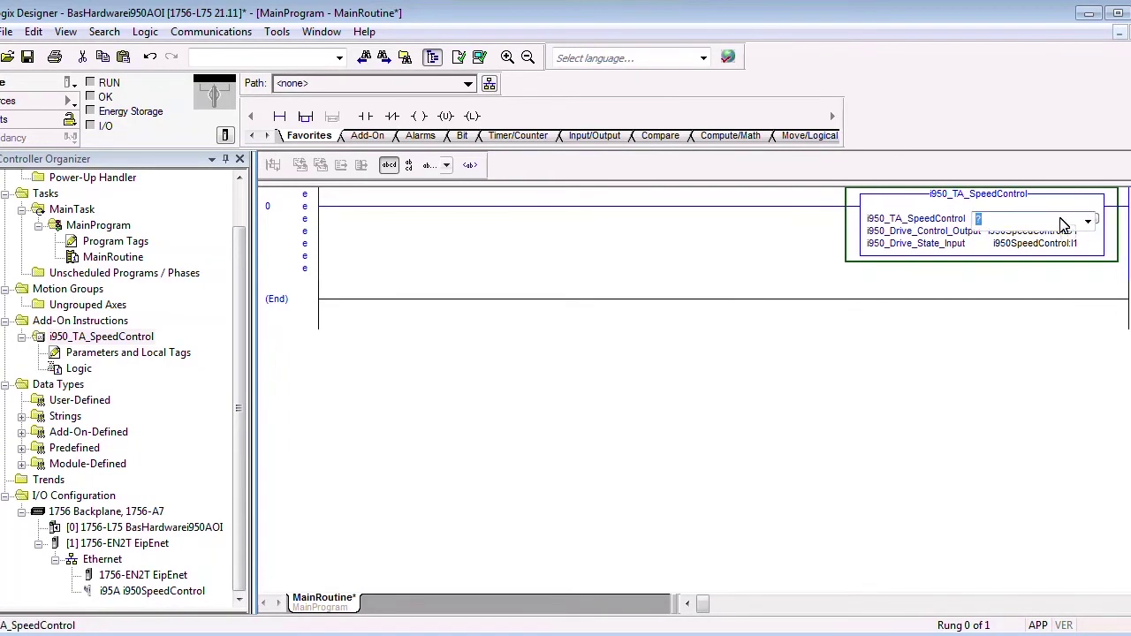
pyautogui.write('CConveyor')
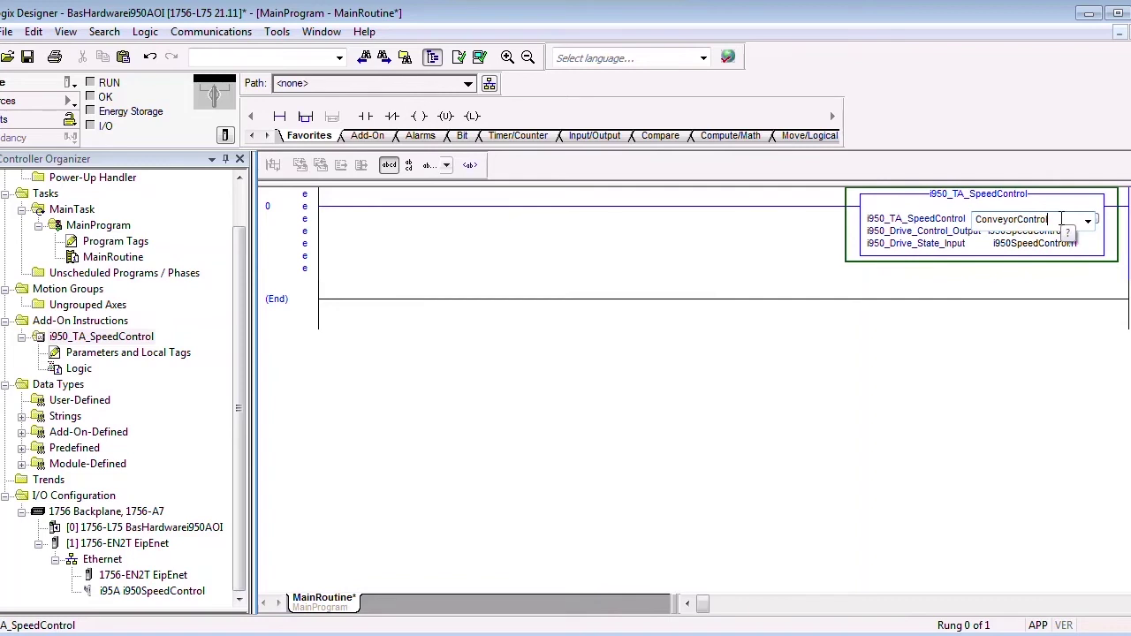
pyautogui.write('Control')
pyautogui.press('Return')
pyautogui.press('Return')
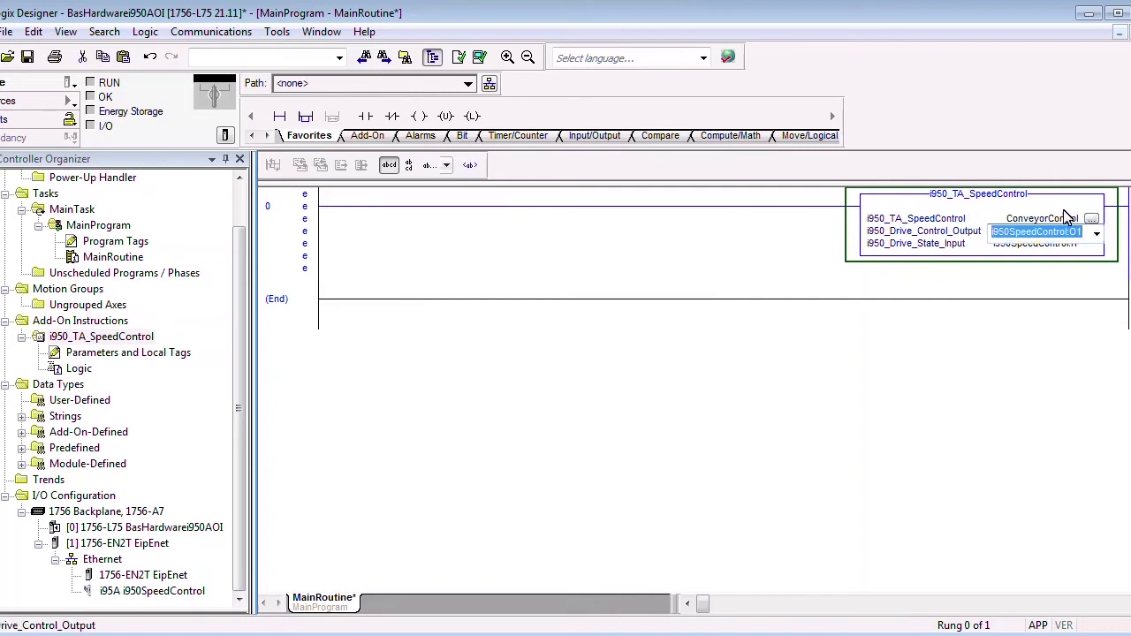
pyautogui.click(1065, 221)
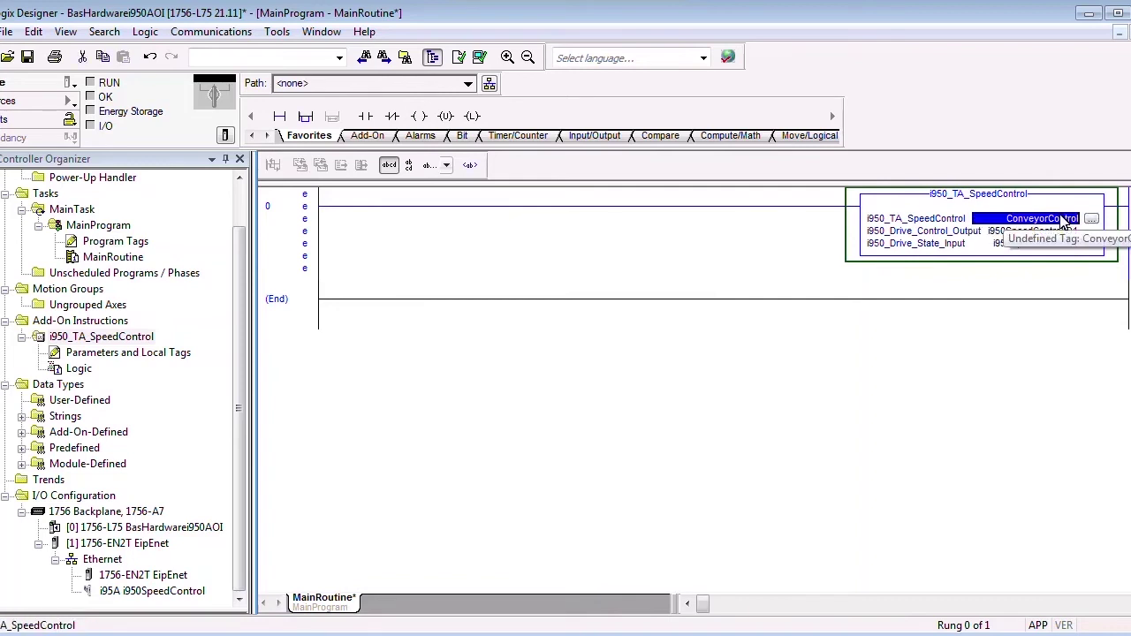
pyautogui.rightClick(1063, 221)
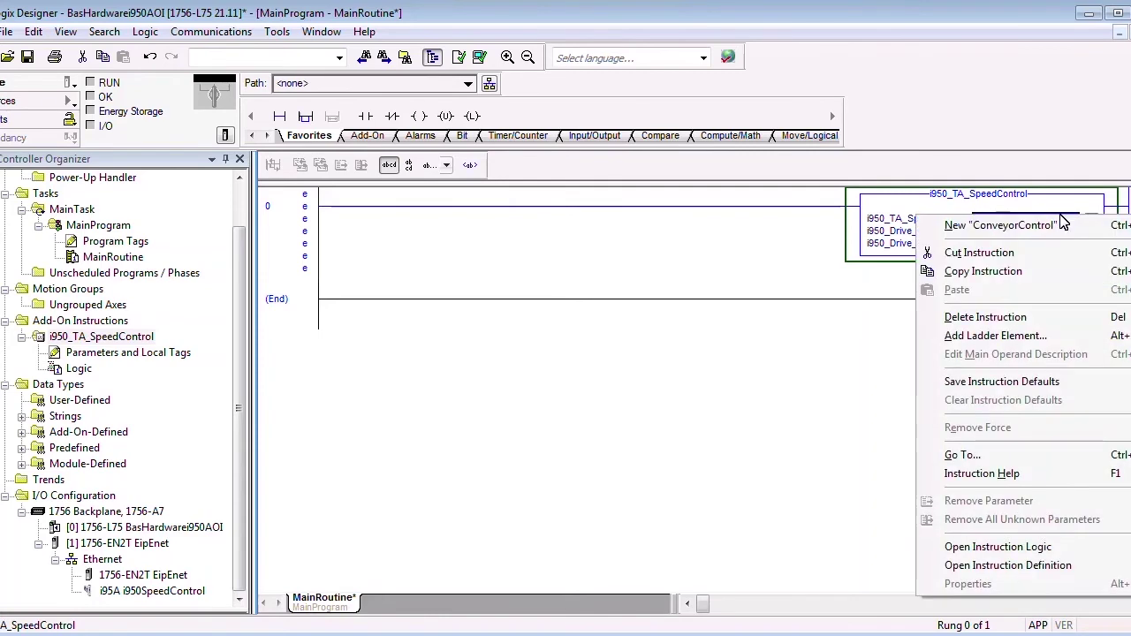